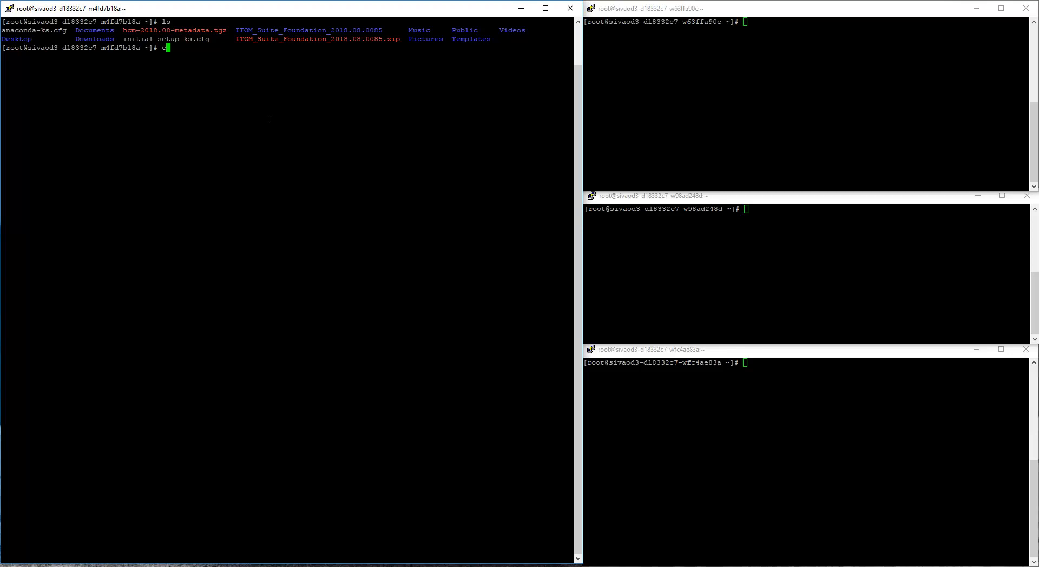
Change into the ITOM_Suite_Foundation_2018.08.0085 directory on the master node and list its contents
double_click(286, 30)
right_click(246, 51)
key("Return")
type("ls")
key("Return")
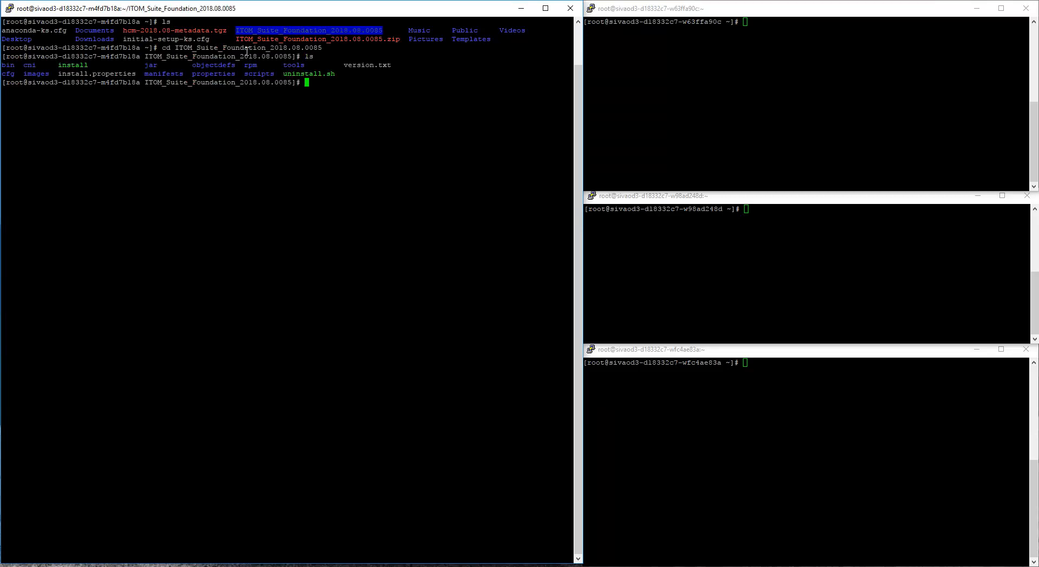
Open the install.properties file in vi
type("vi")
double_click(95, 74)
right_click(316, 113)
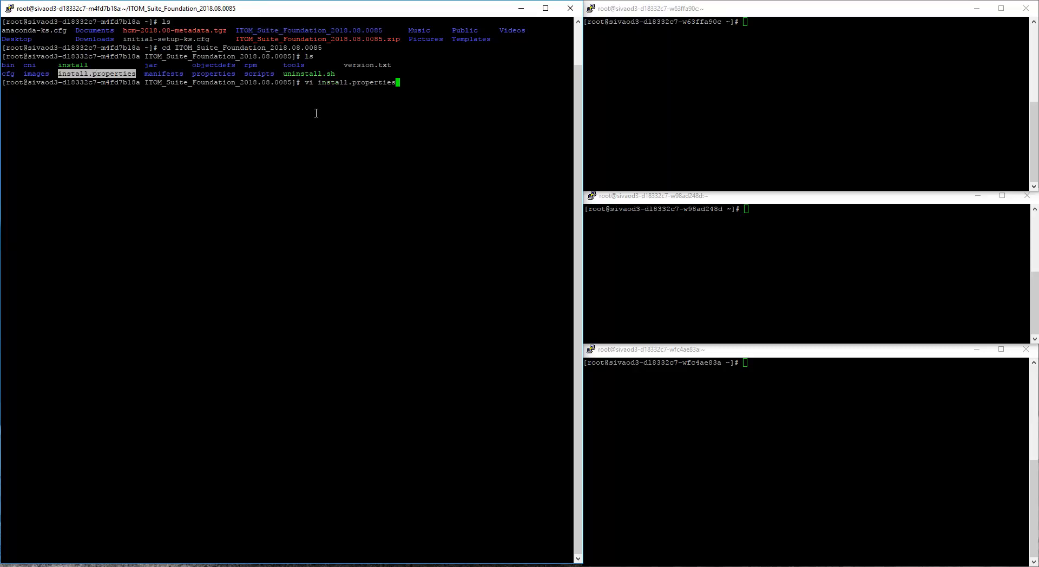
key("Return")
Review the installation parameters in install.properties through the Docker proxy settings, and save and quit the file
key("Down")
key("Down")
key("Down")
key("Down")
key("Down")
key("Down")
key("Down")
key("Down")
key("Down")
key("Down")
key("Down")
key("Down")
key("Down")
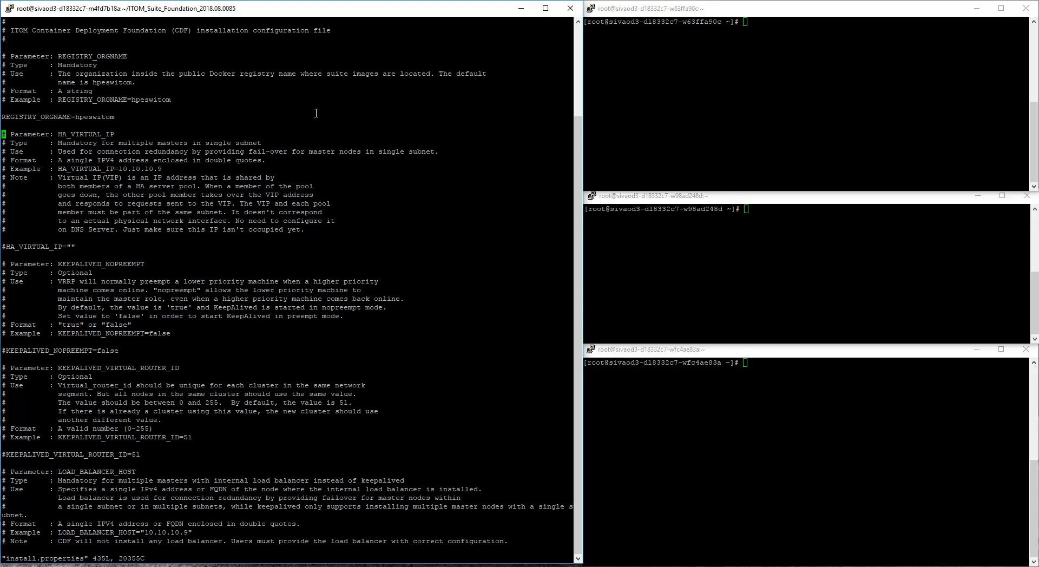
key("Down")
key("Down")
key("Down")
key("Down")
key("Down")
key("Down")
key("Down")
key("Down")
key("Down")
key("Down")
key("Down")
key("Down")
key("Down")
key("Down")
key("Down")
key("Down")
key("Down")
key("Down")
key("Down")
key("Down")
key("Down")
key("Down")
key("Down")
key("Down")
key("Down")
key("Down")
key("Down")
key("Down")
key("Down")
key("Down")
key("Down")
key("Down")
key("Down")
key("Down")
key("Down")
key("Down")
key("Down")
key("Down")
key("Down")
key("Down")
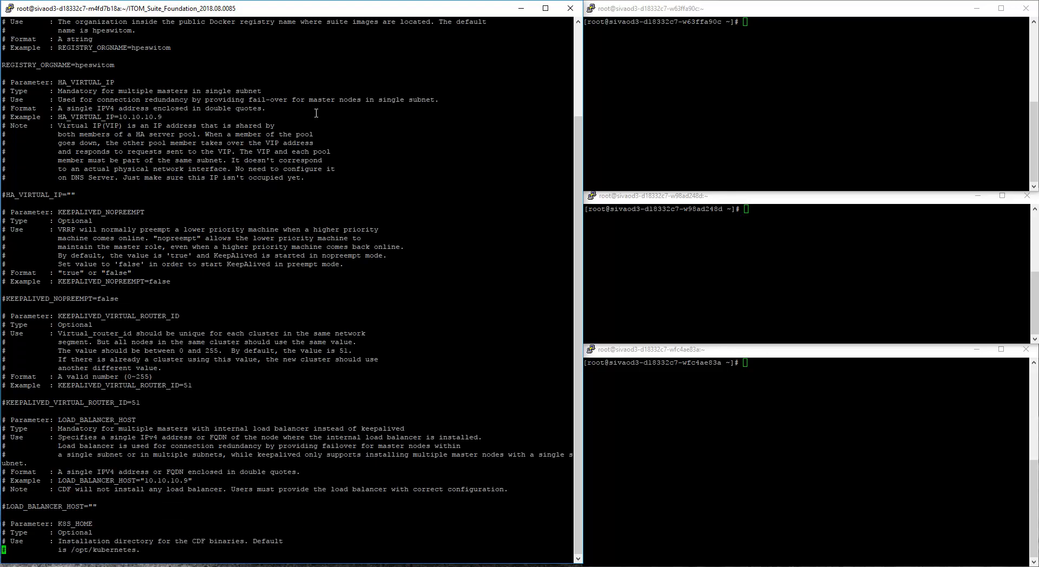
key("Down")
key("Down")
key("Down")
key("Down")
key("Down")
key("Down")
key("Down")
key("Down")
key("Down")
key("Down")
key("Down")
key("Down")
key("Down")
key("Down")
key("Down")
key("Down")
key("Down")
key("Down")
key("Down")
key("Down")
key("Up")
key("Up")
key("Up")
key("Up")
key("Up")
key("Up")
key("Up")
key("Up")
key("Up")
key("Up")
key("Up")
key("Up")
key("Up")
key("Up")
key("Up")
key("Up")
key("Up")
key("Up")
key("Up")
key("Up")
key("Up")
key("Up")
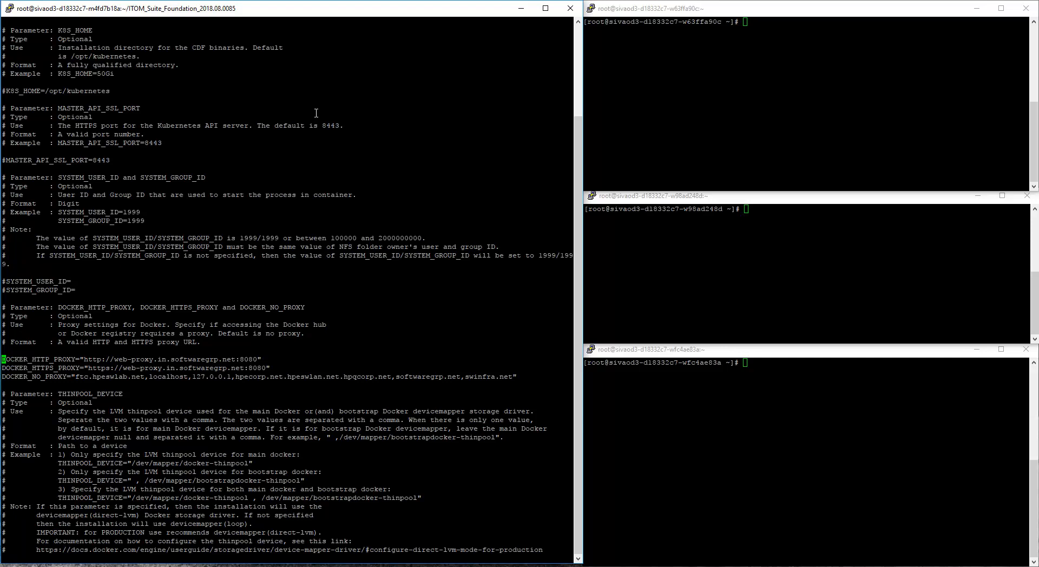
type(":wq")
key("Return")
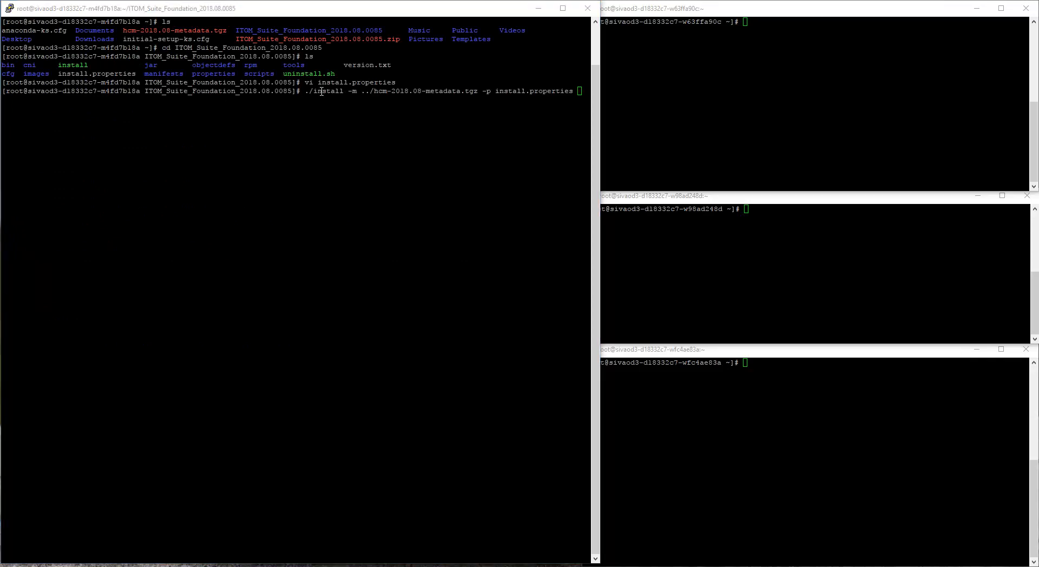
Run ./install -m ../hcm-2018.08-metadata.tgz -p install.properties and answer Y to continue past the precheck warnings
left_click(579, 94)
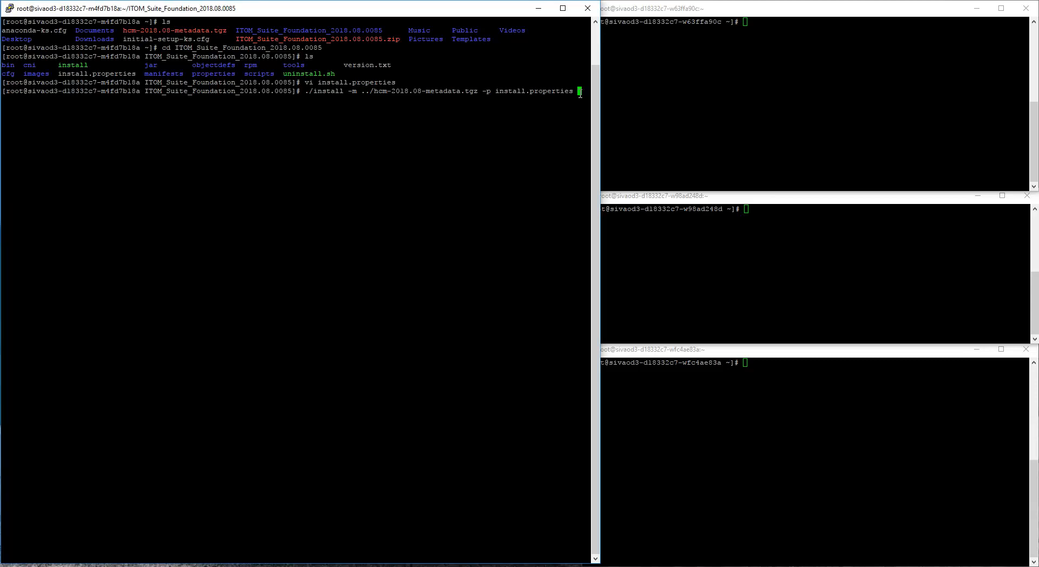
key("Return")
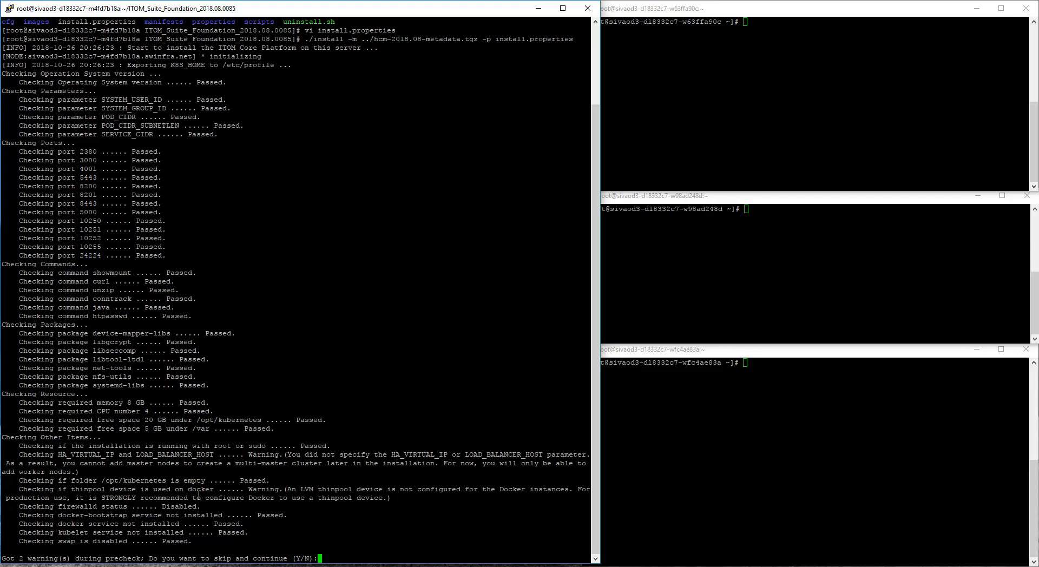
type("Y")
key("Return")
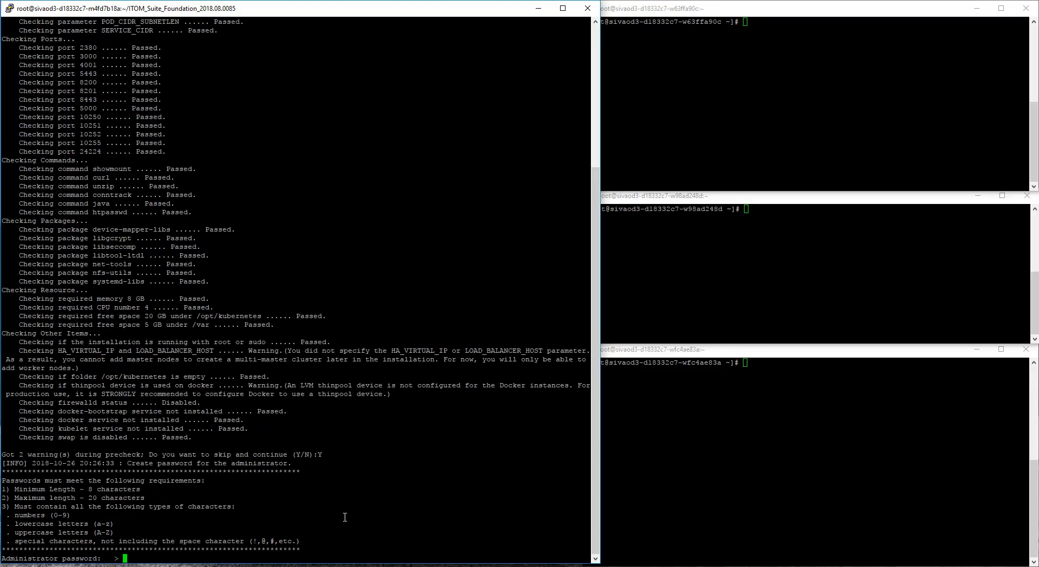
Enter and confirm the administrator password for the installation
key("Return")
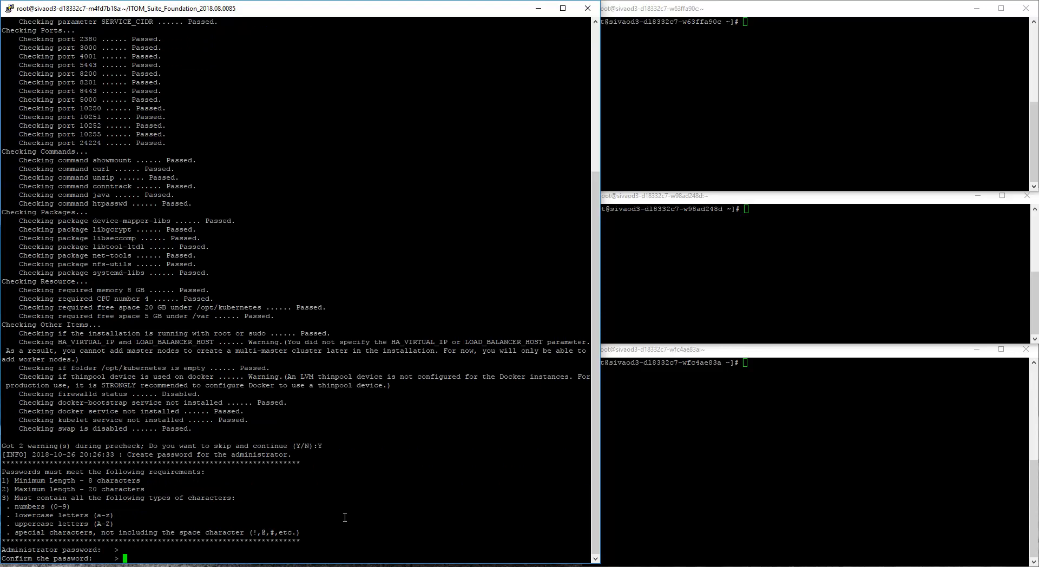
key("Return")
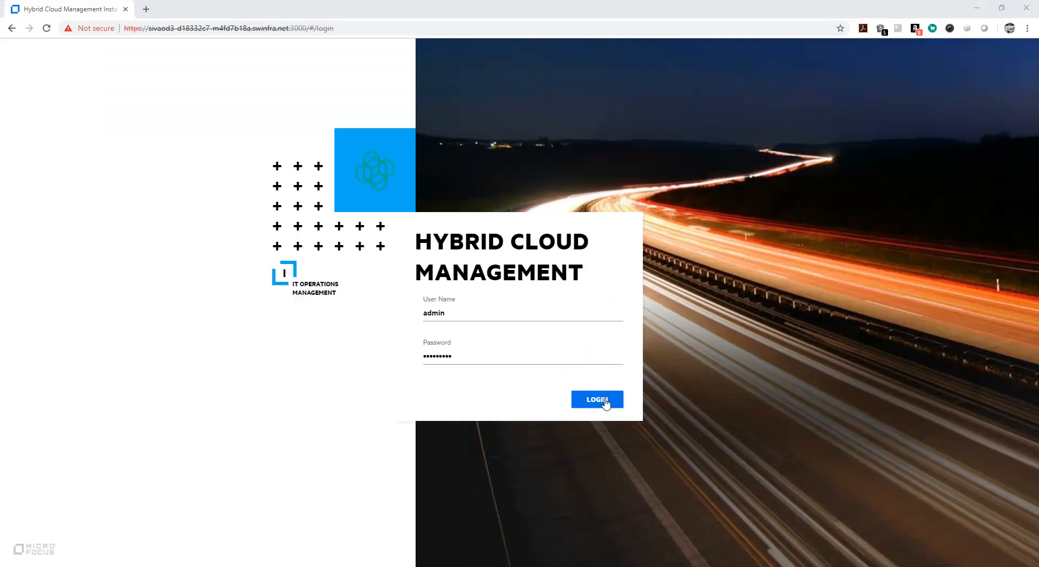
Log in to the Hybrid Cloud Management installer in the browser as admin and choose release version 2018.08-161
left_click(605, 400)
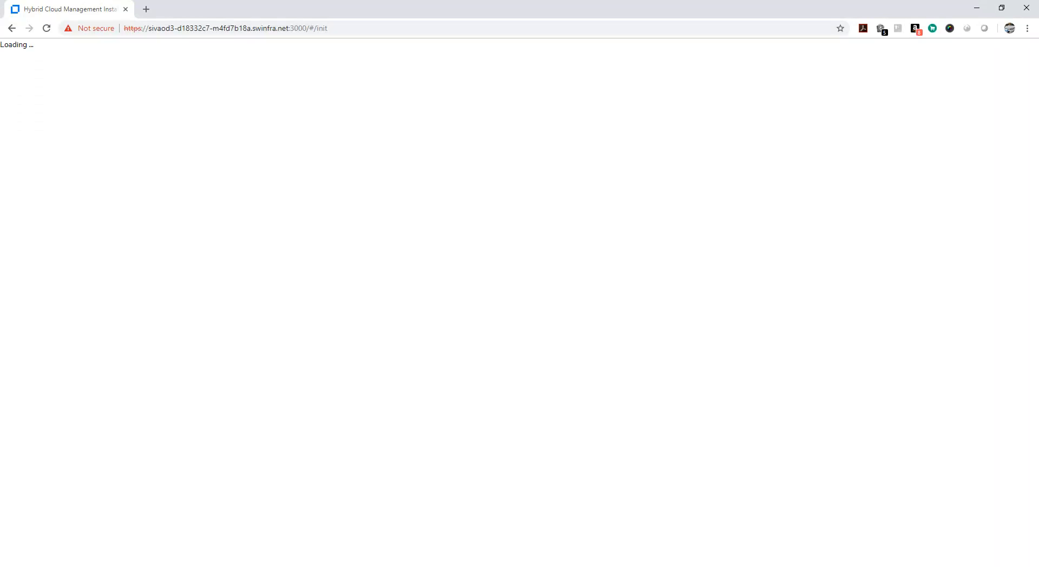
left_click(364, 250)
left_click(339, 270)
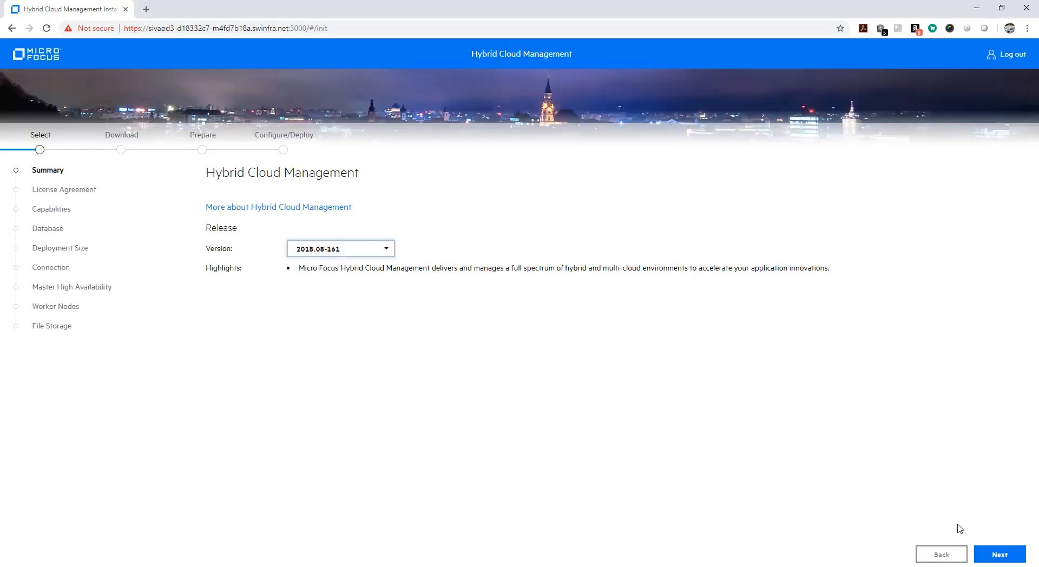
left_click(1004, 563)
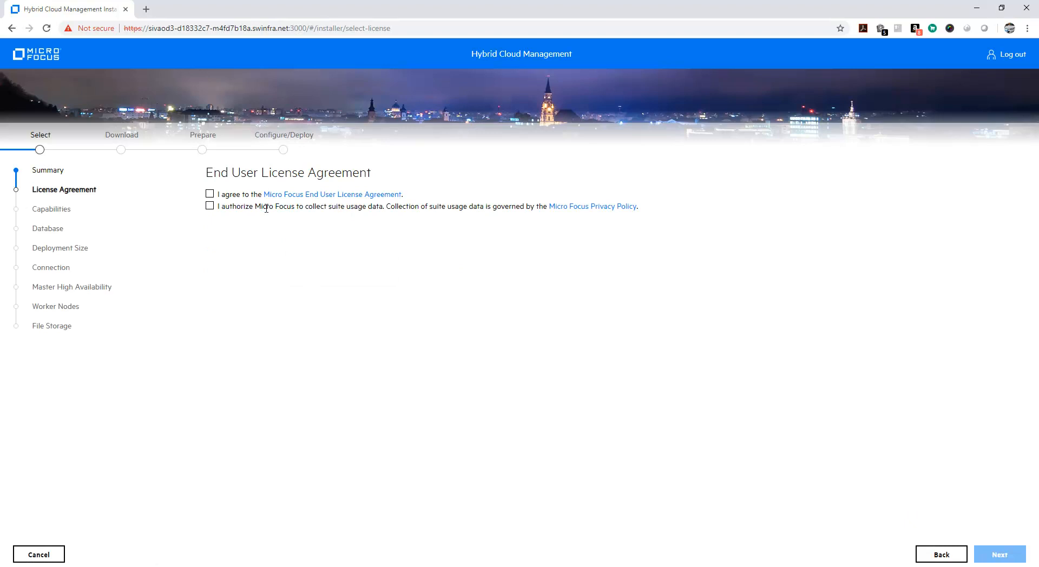
Agree to the Micro Focus End User License Agreement and authorize the collection of suite usage data
left_click(210, 195)
left_click(209, 205)
left_click(1014, 561)
Select the Ultimate edition and accept Out-of-the-box PostgreSQL as the default database
left_click(520, 233)
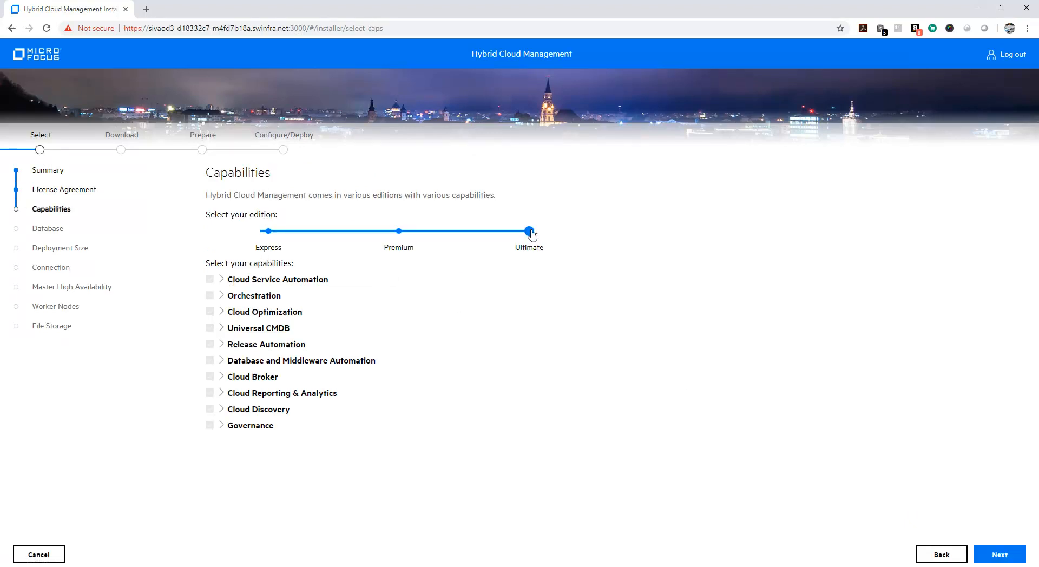
left_click(1000, 555)
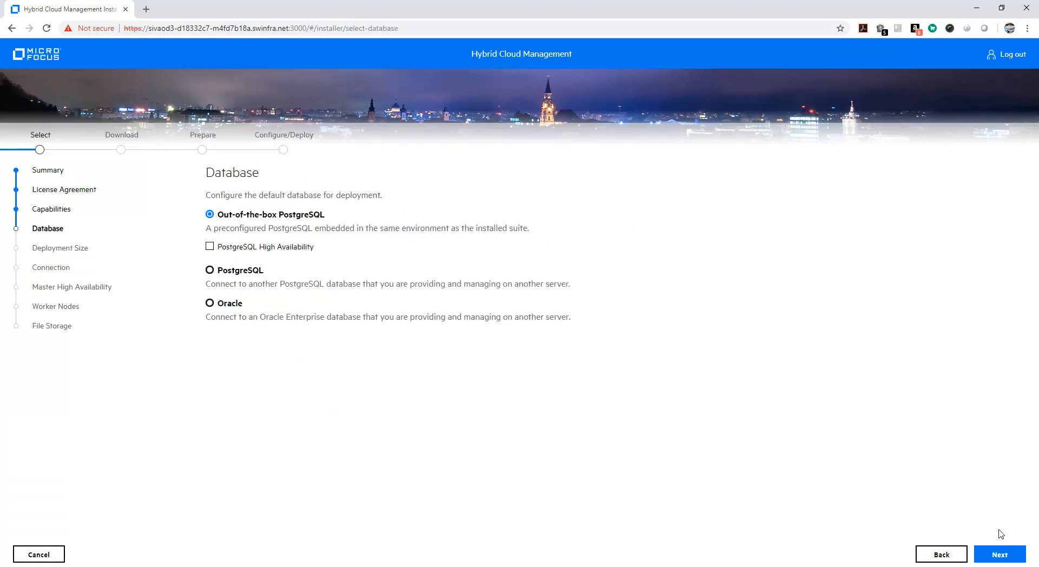
left_click(999, 554)
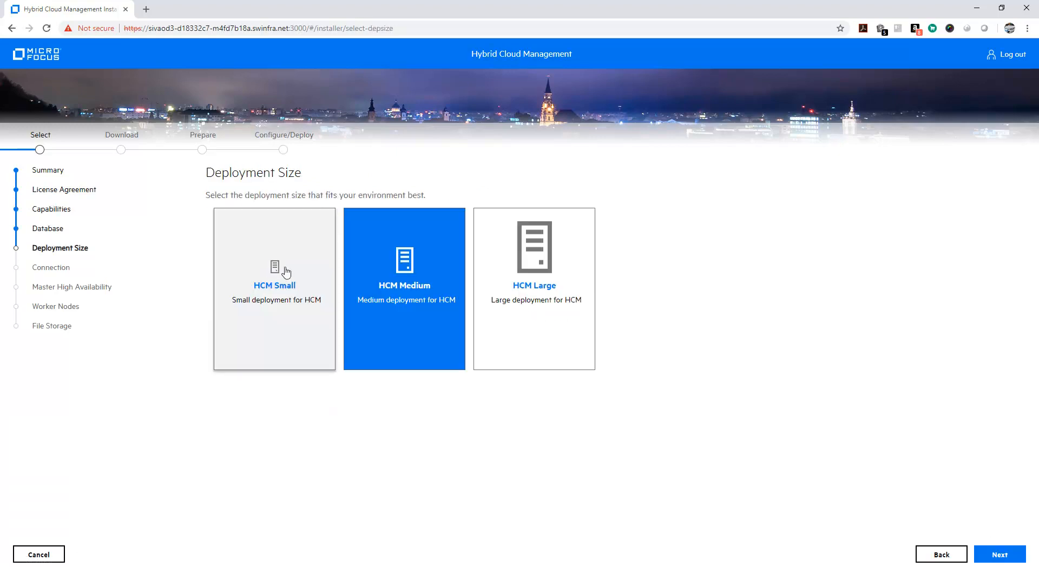
Accept the deployment size and default connection settings, leaving the master without high availability
left_click(988, 551)
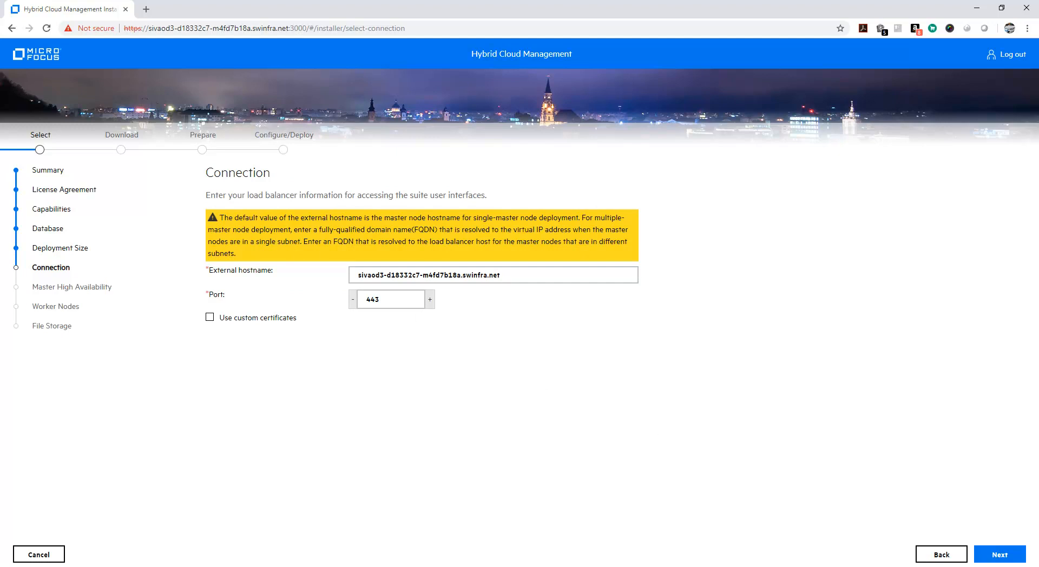
left_click(990, 555)
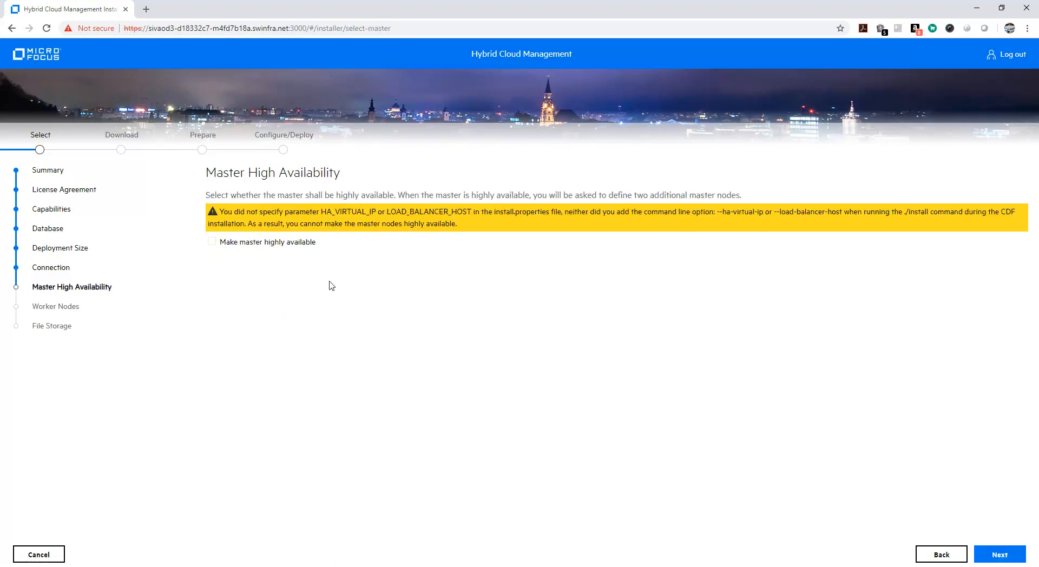
left_click(981, 554)
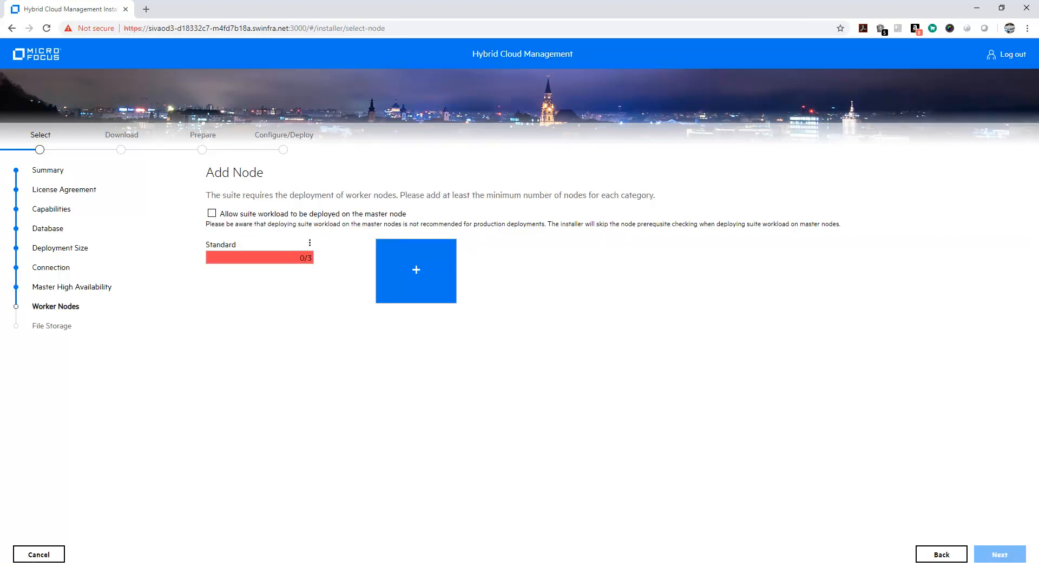
Add Standard worker node sivaod3-d18332c7-w63ffa90c.swinfra.net with user root and its password, skipping the resource check and ignoring warnings, and proceed to file storage
left_click(416, 272)
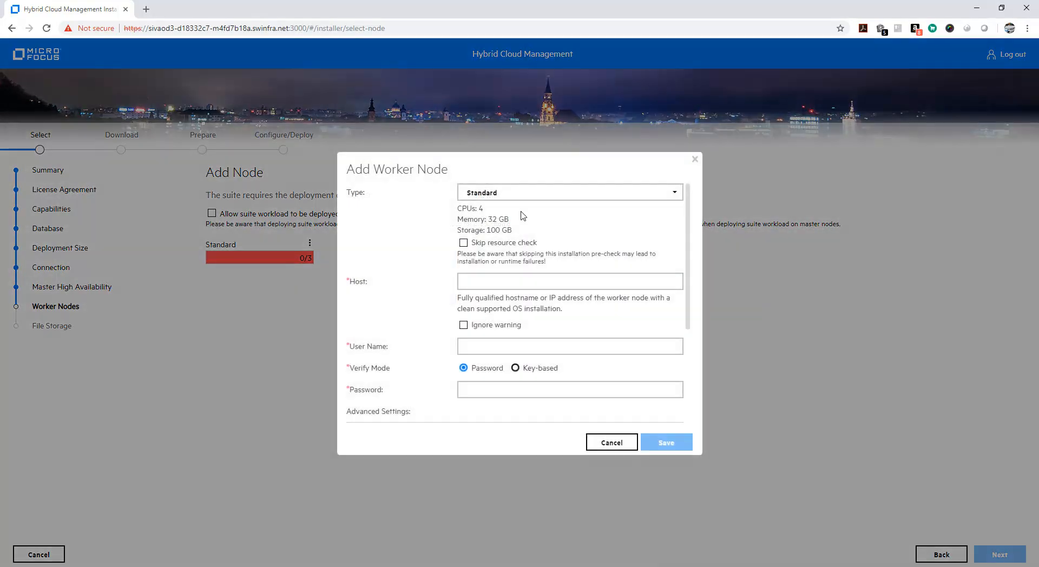
scroll(460, 346, "down", 2)
scroll(478, 269, "up", 2)
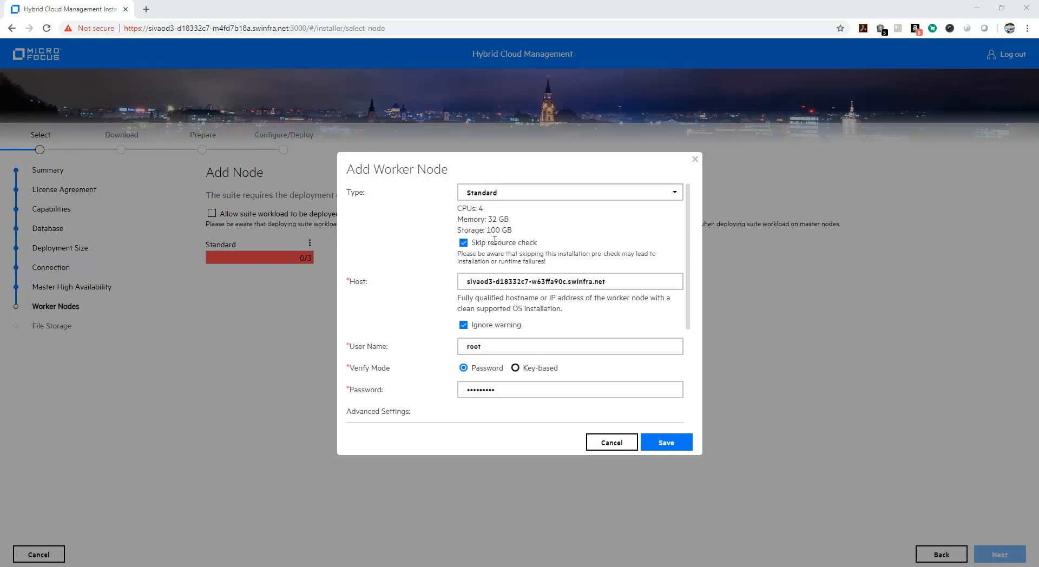
left_click(666, 444)
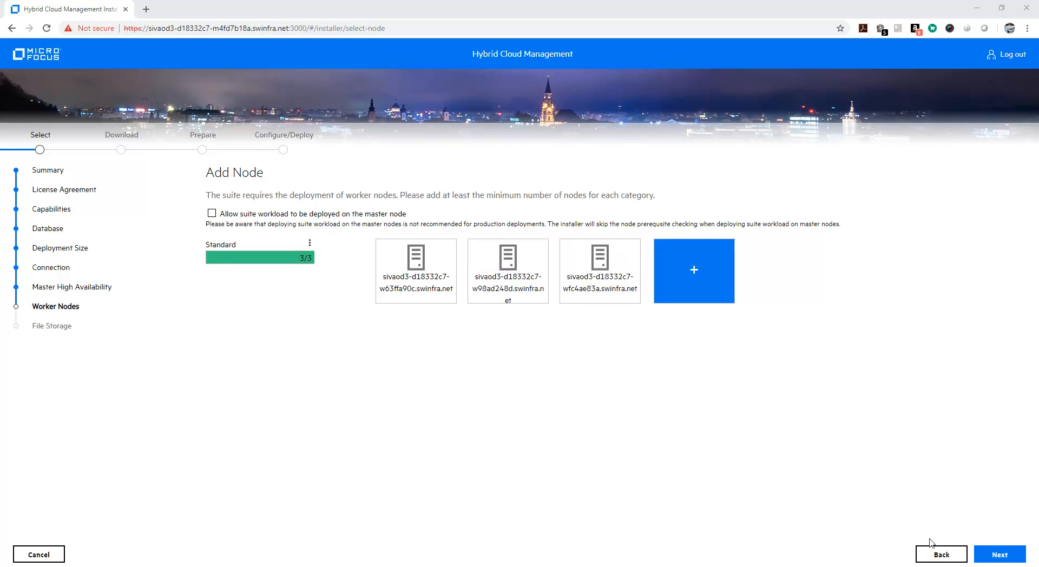
left_click(995, 557)
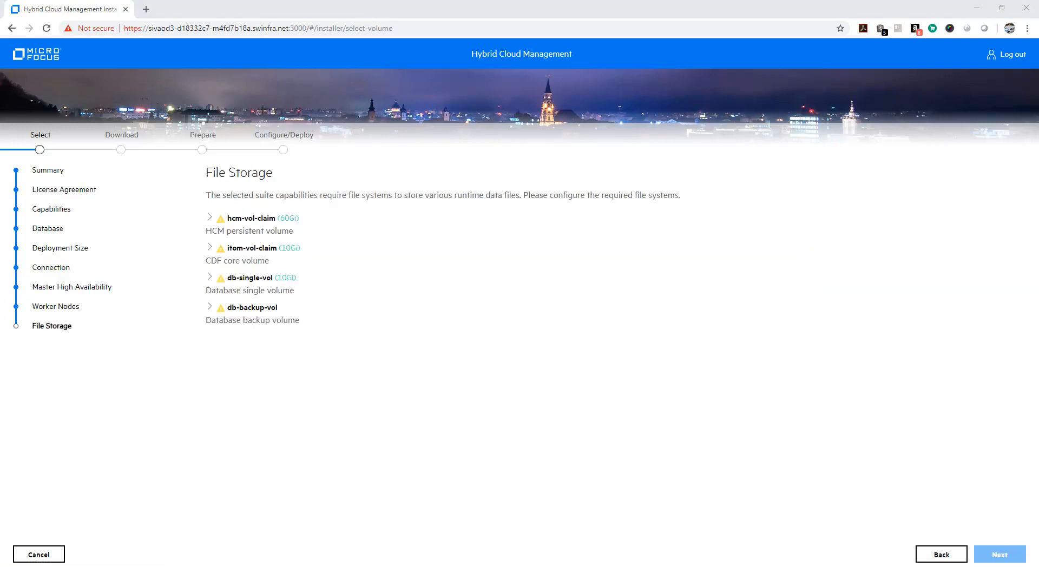
Configure hcm-vol-claim with file server sivaod3-d18332c7-m4fd7b18a.swinfra.net and exported path /var/vols/itom/hcm
left_click(210, 218)
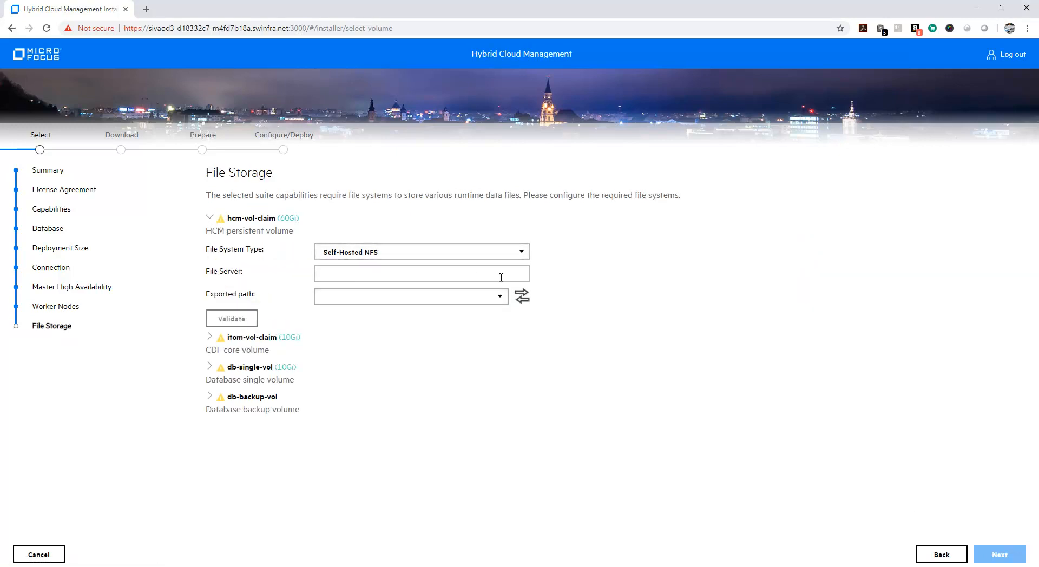
type("sivaod3-d18332c7-m4fd7b18a.swinfra.net")
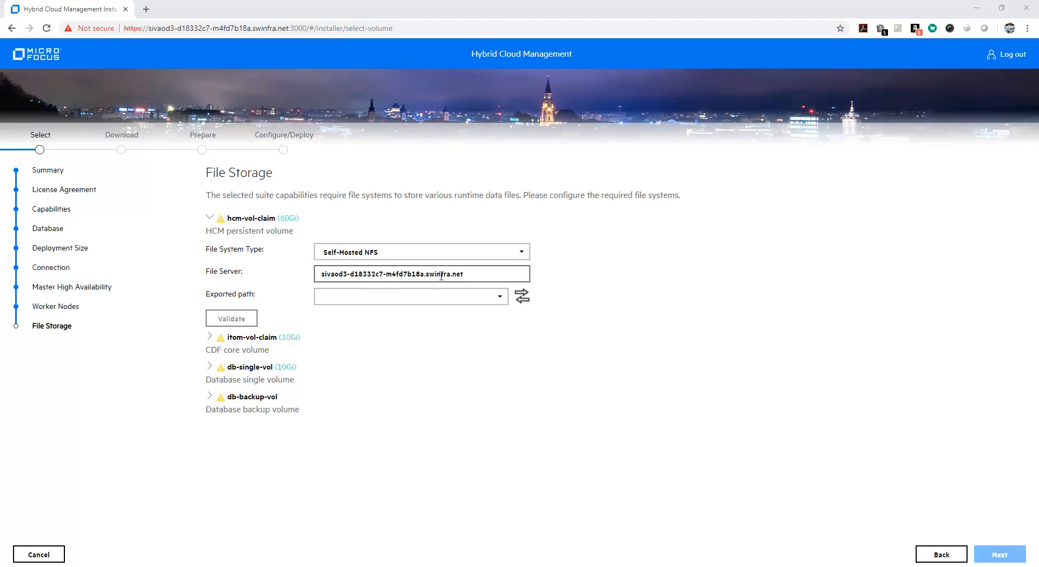
left_click(505, 300)
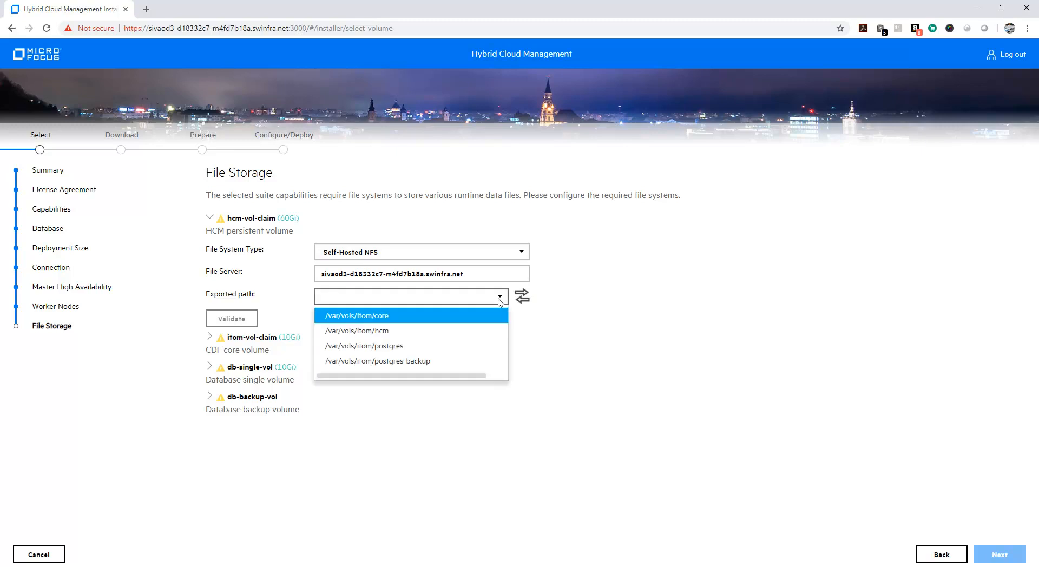
left_click(362, 331)
Set the file server of itom-vol-claim to sivaod3-d18332c7-m4fd7b18a.swinfra.net
left_click(213, 343)
left_click(349, 302)
type("sivaod3-d18332c7-m4fd7b18a.swinfra.net")
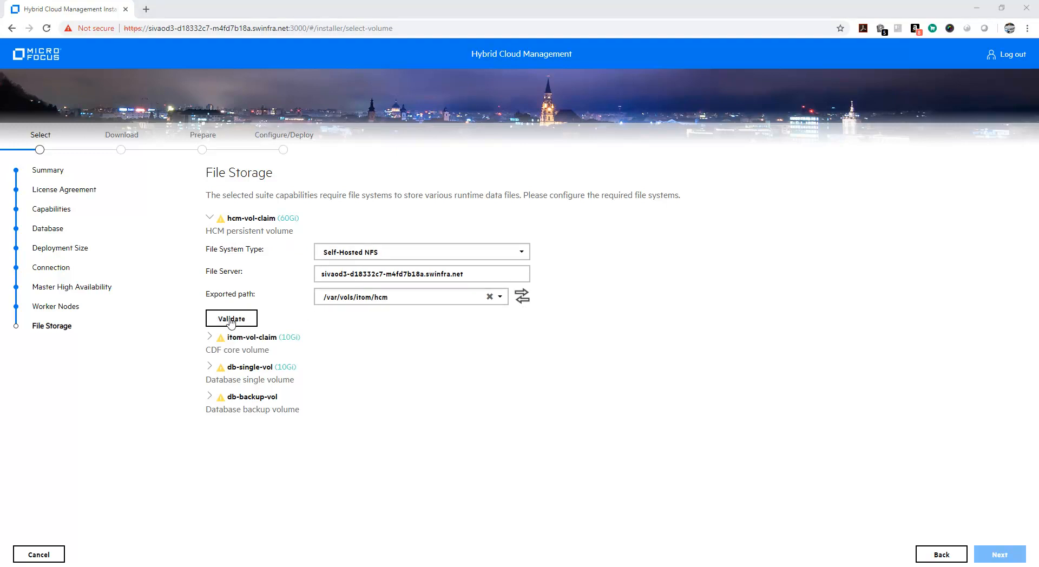
Validate the file systems of hcm-vol-claim, itom-vol-claim, db-single-vol and db-backup-vol
left_click(231, 320)
left_click(212, 337)
left_click(241, 349)
left_click(210, 368)
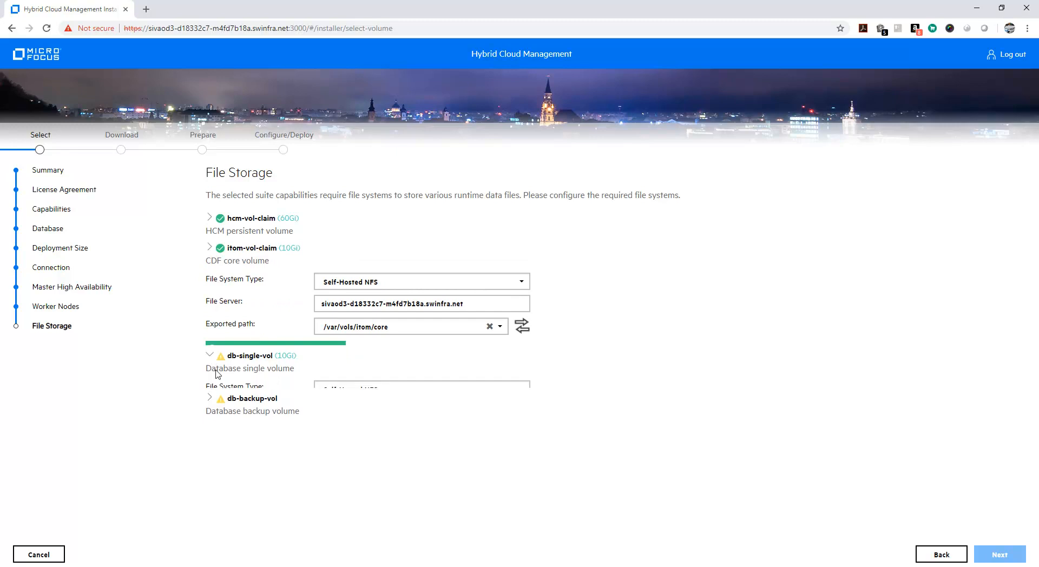
left_click(244, 379)
left_click(209, 409)
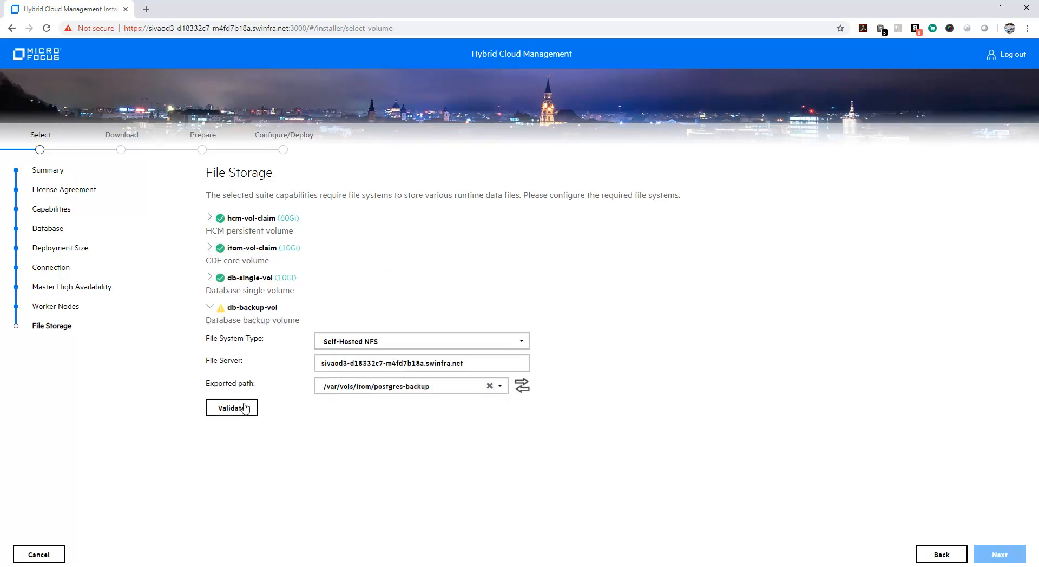
left_click(243, 411)
Confirm the start of the master and worker node deployment and proceed past the Offline Download overview
left_click(1002, 557)
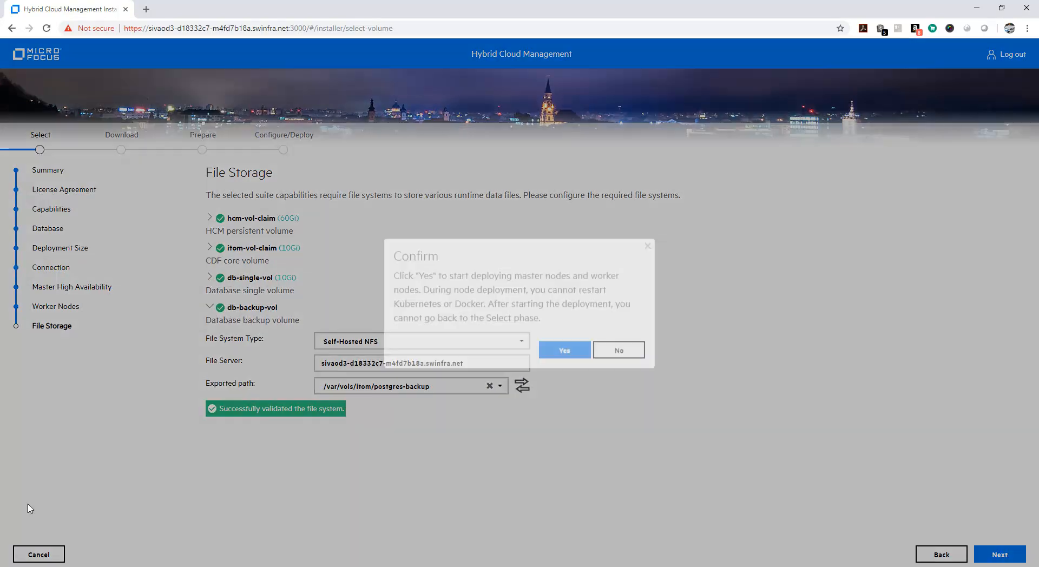
left_click(572, 351)
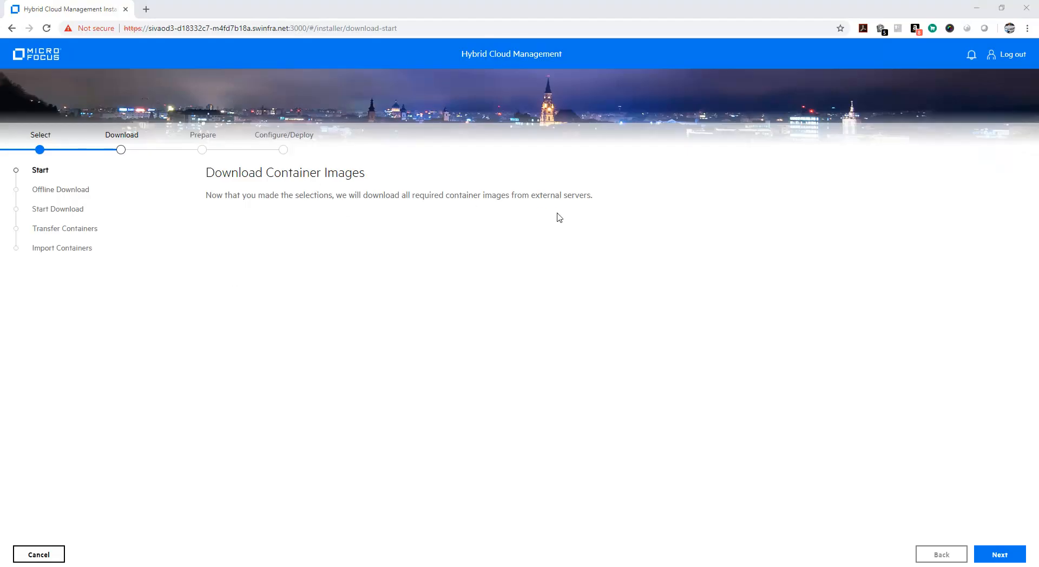
left_click(998, 554)
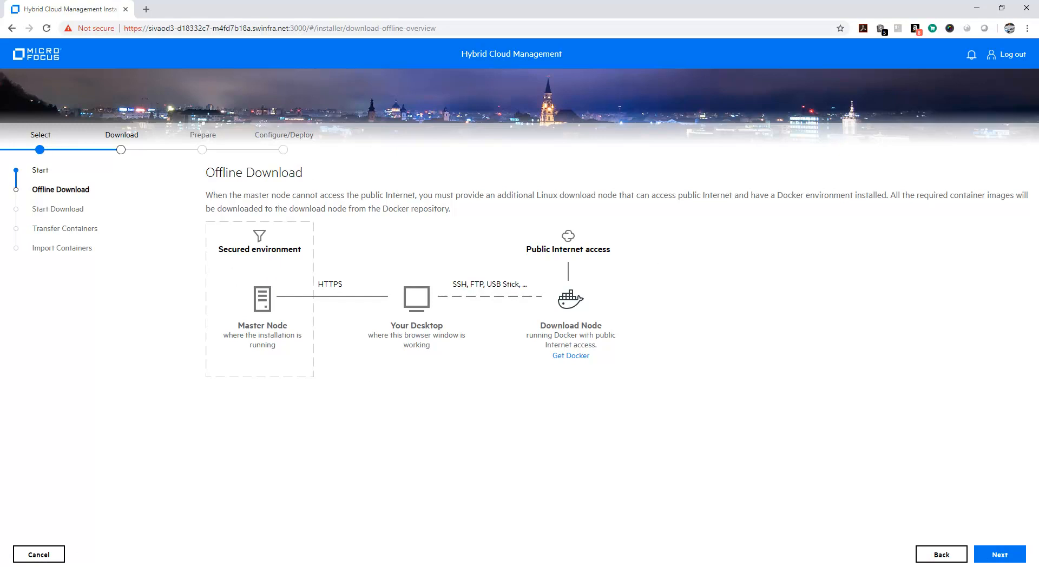
left_click(1001, 555)
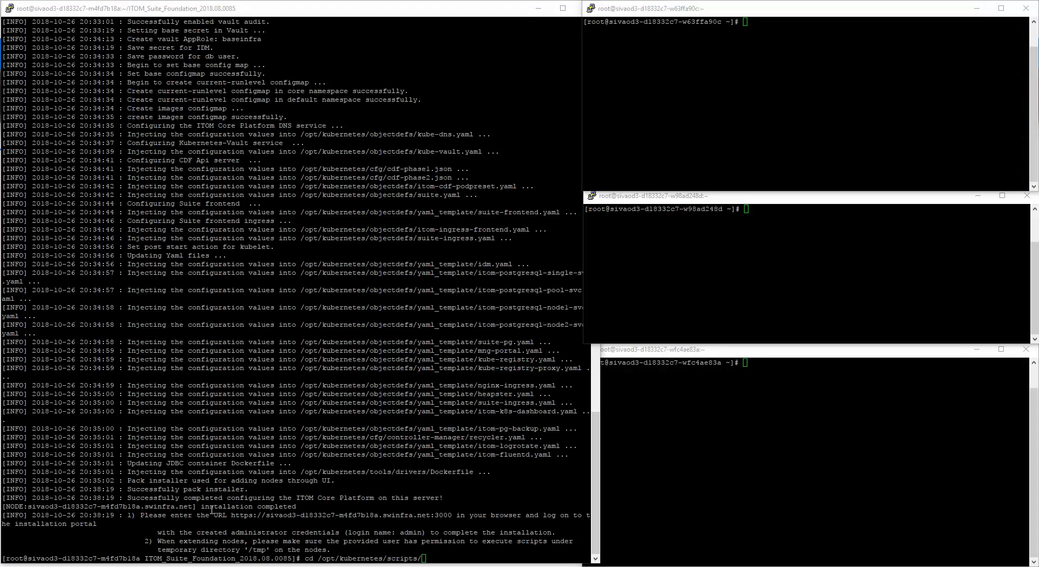
Switch to the master node's terminal, change to the /opt/kubernetes/scripts/ directory and list its files
left_click(400, 486)
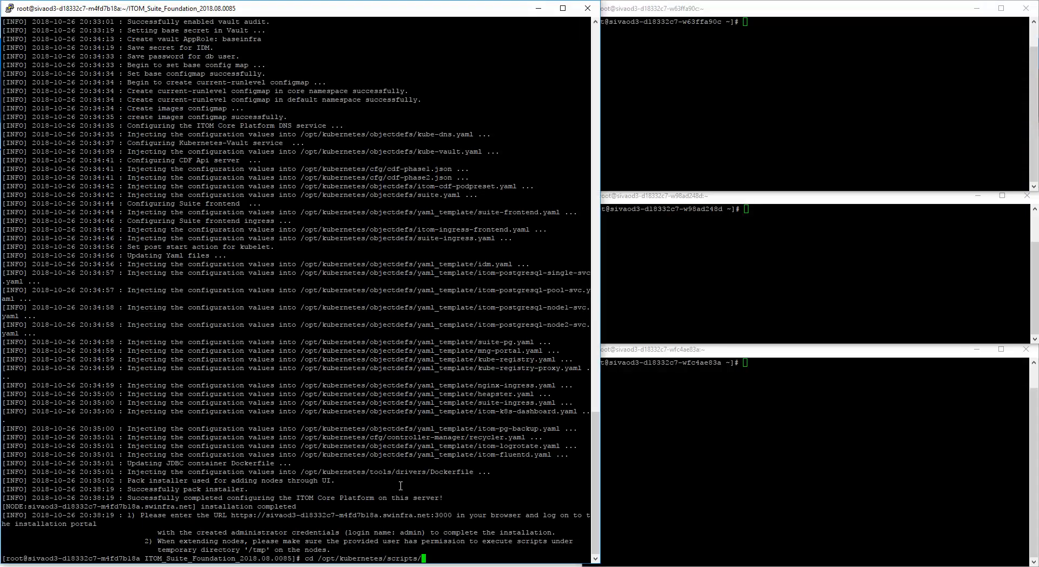
key("Return")
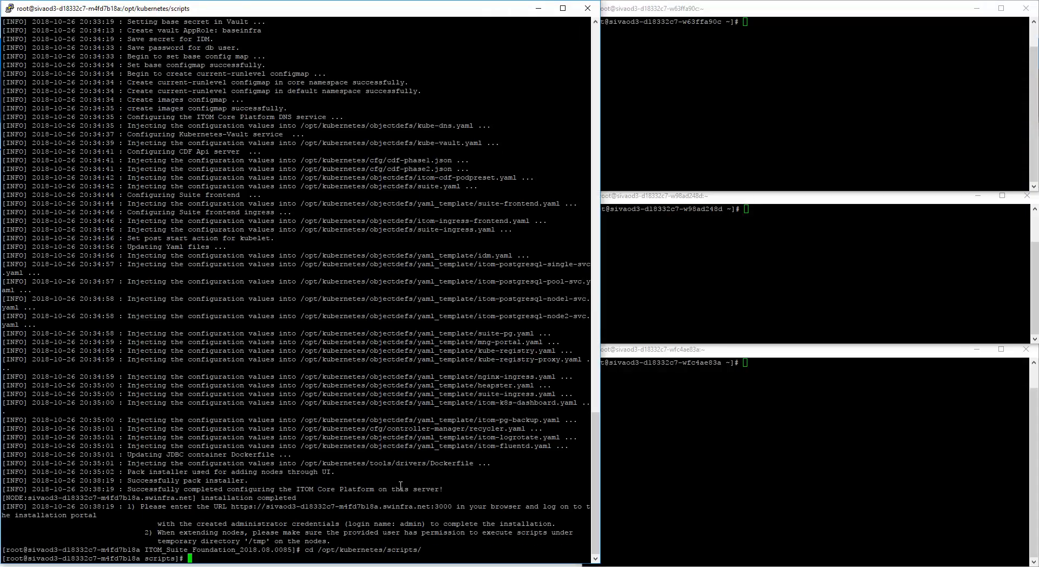
type("ls")
key("Return")
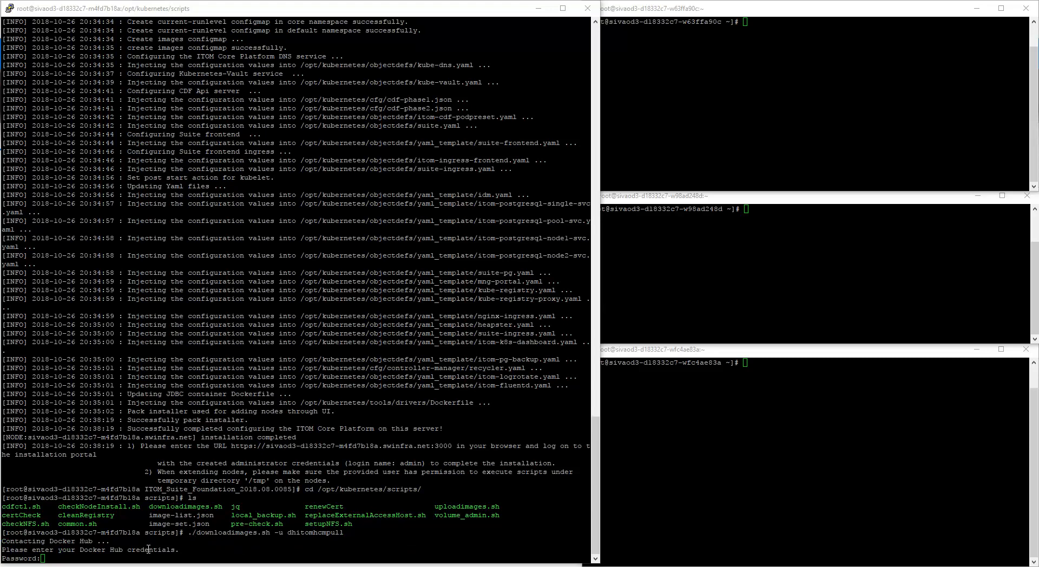
Download the HCM suite images with ./downloadimages.sh -u, enter the Docker Hub user name and password, and confirm with Y
left_click(56, 554)
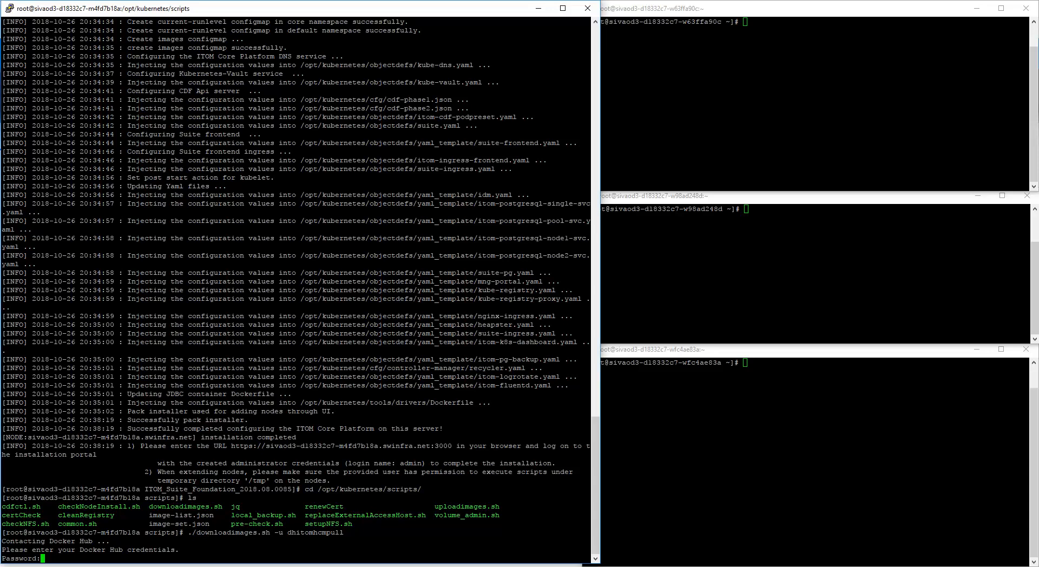
key("Return")
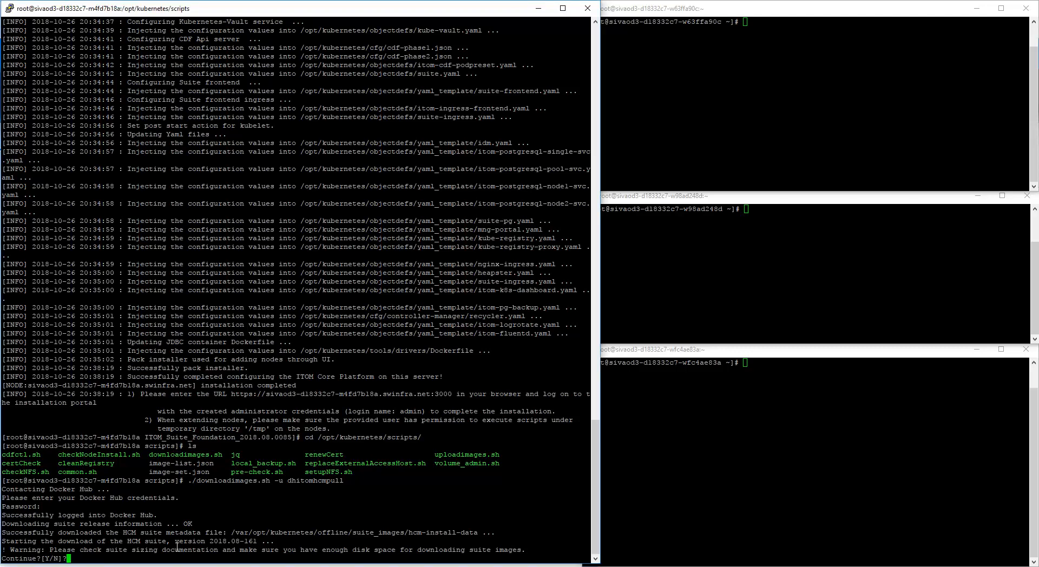
type("Y")
key("Return")
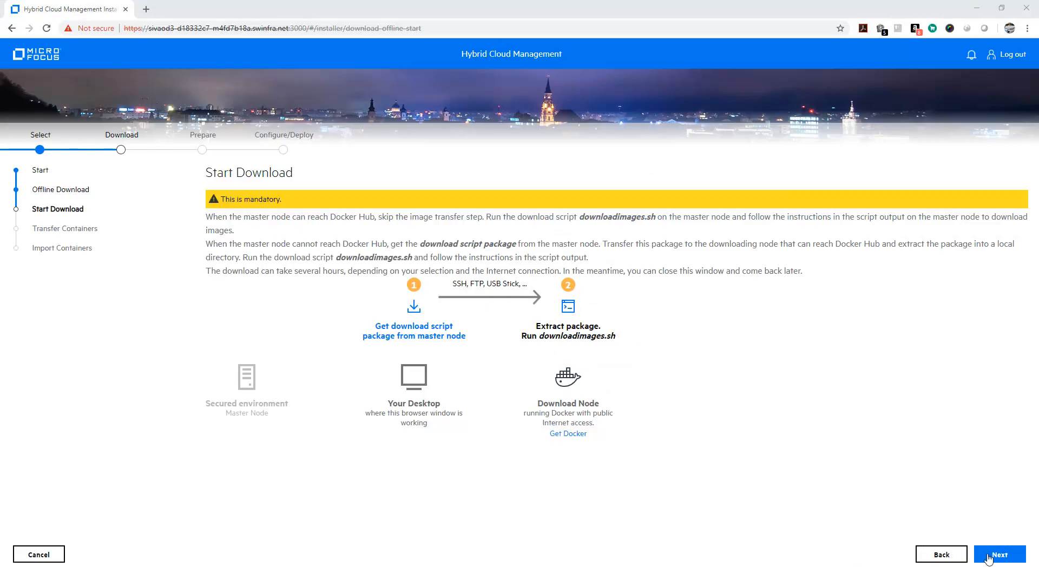
Advance the installer past the Start Download and Transfer Containers stages to Import Containers
left_click(988, 557)
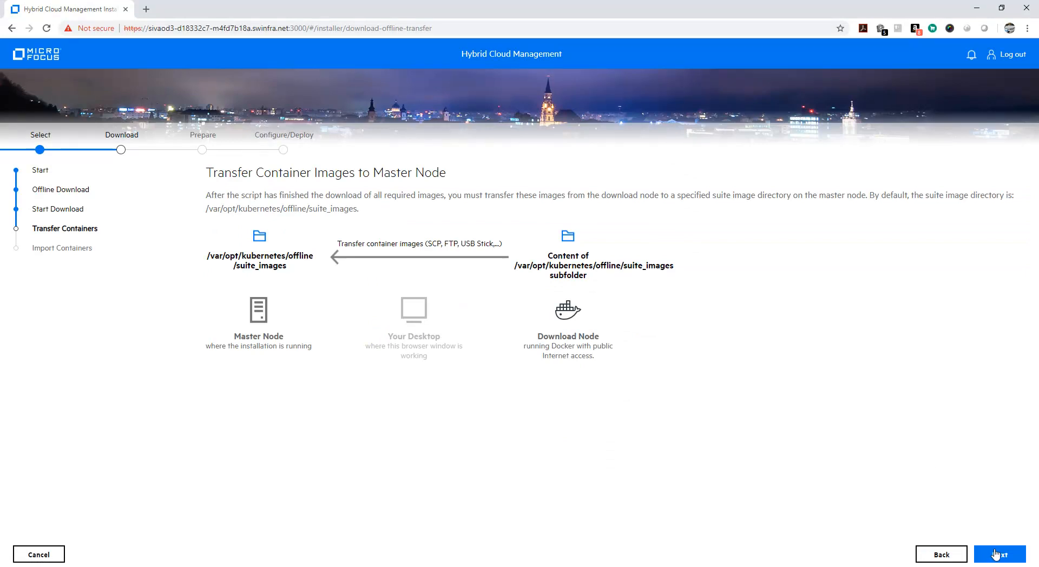
left_click(995, 554)
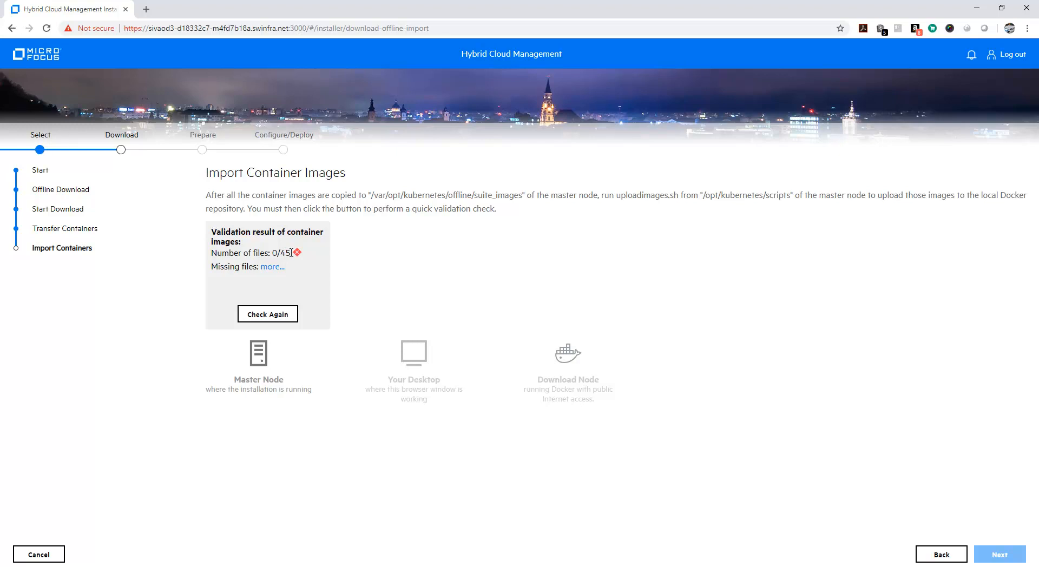
Upload the suite images in the master node's terminal with ./uploadimages.sh -s hcm and confirm with Y
key("alt+Tab")
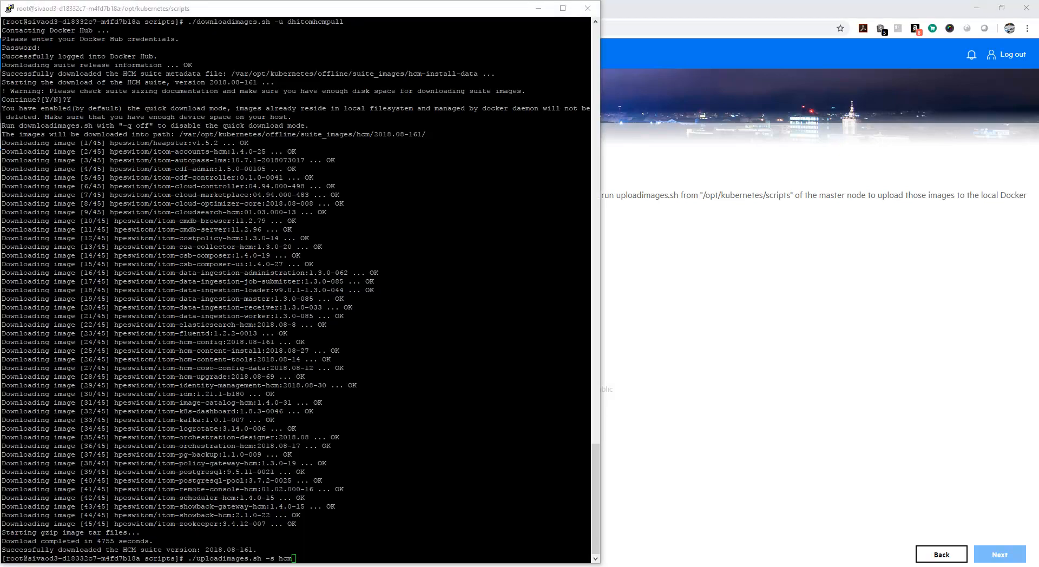
left_click(309, 541)
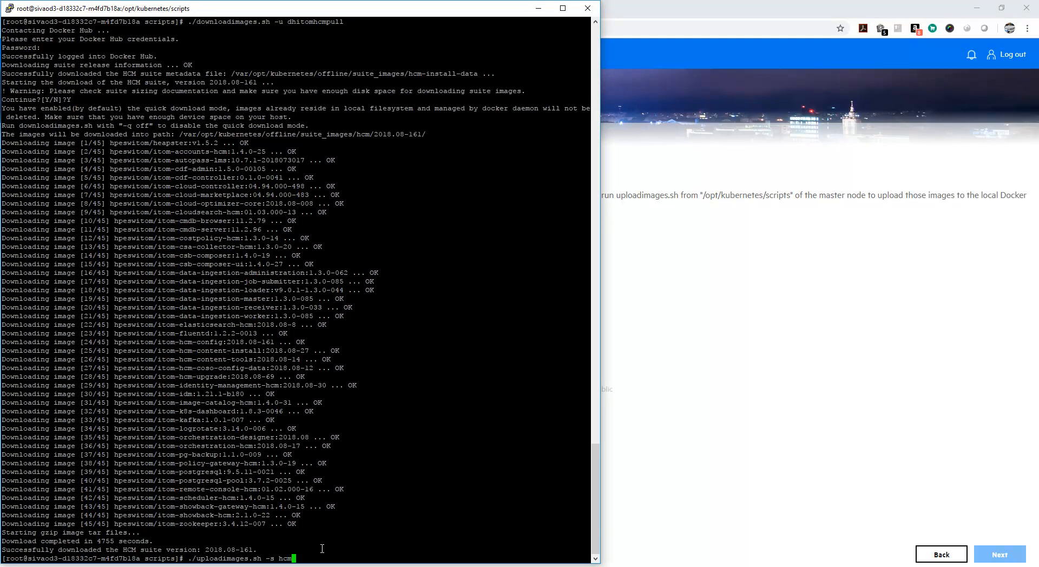
type("./uploadimages.sh -s hcm")
key("Return")
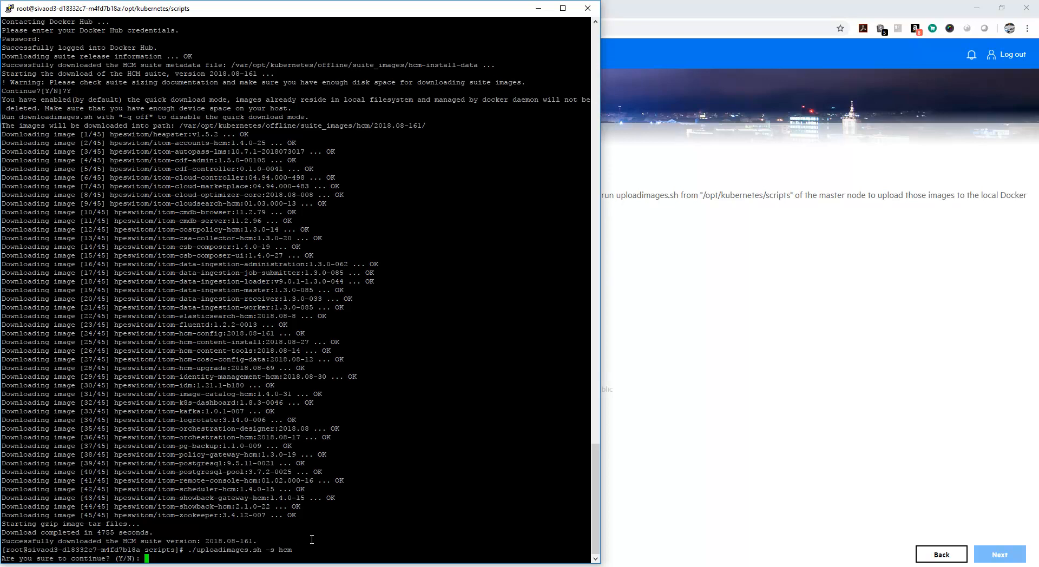
type("Y")
key("Return")
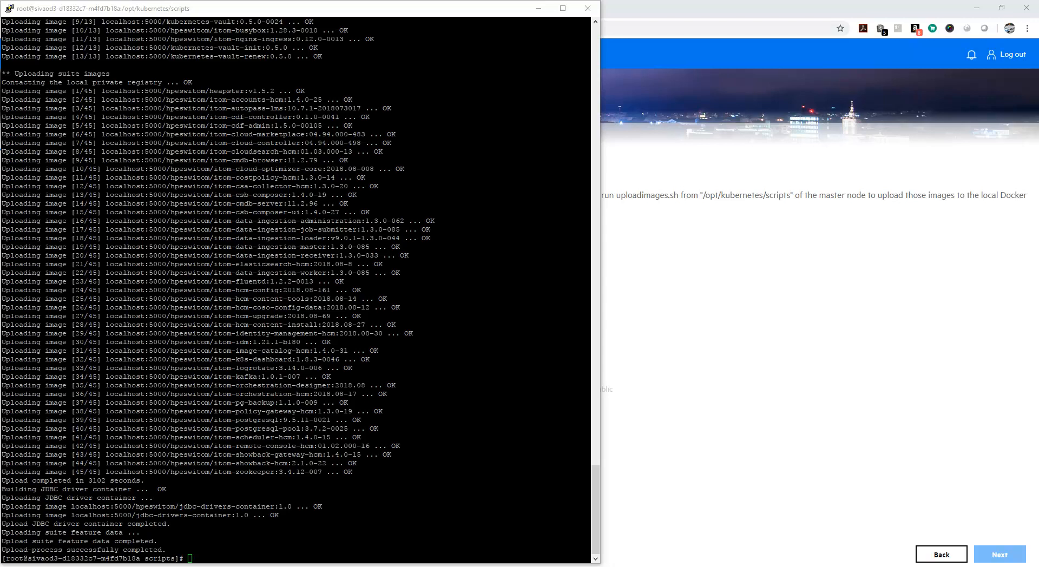
Return to the installer, recheck the imported container images and advance to the infrastructure node deployment
key("alt+Tab")
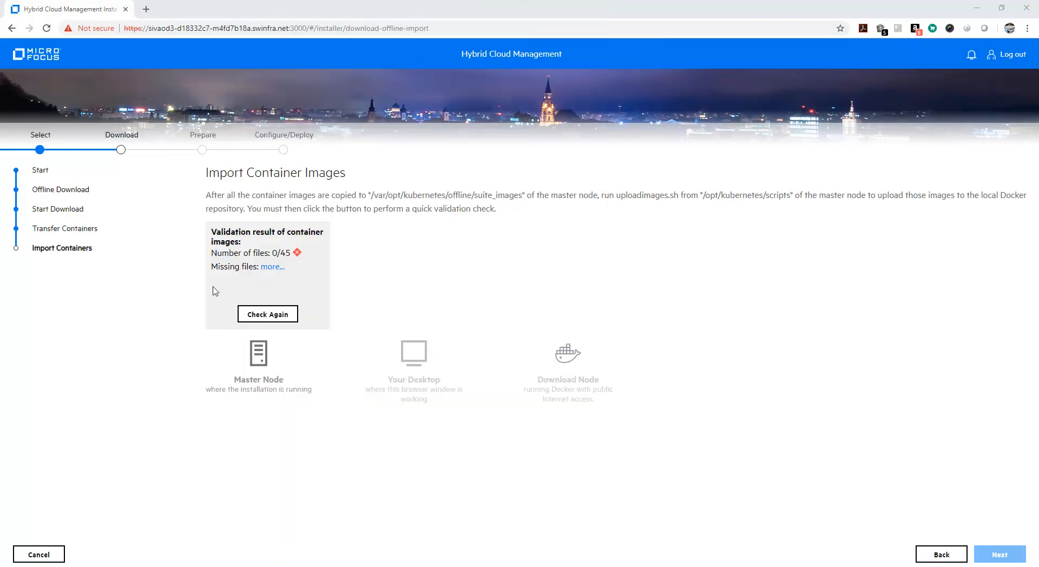
left_click(287, 317)
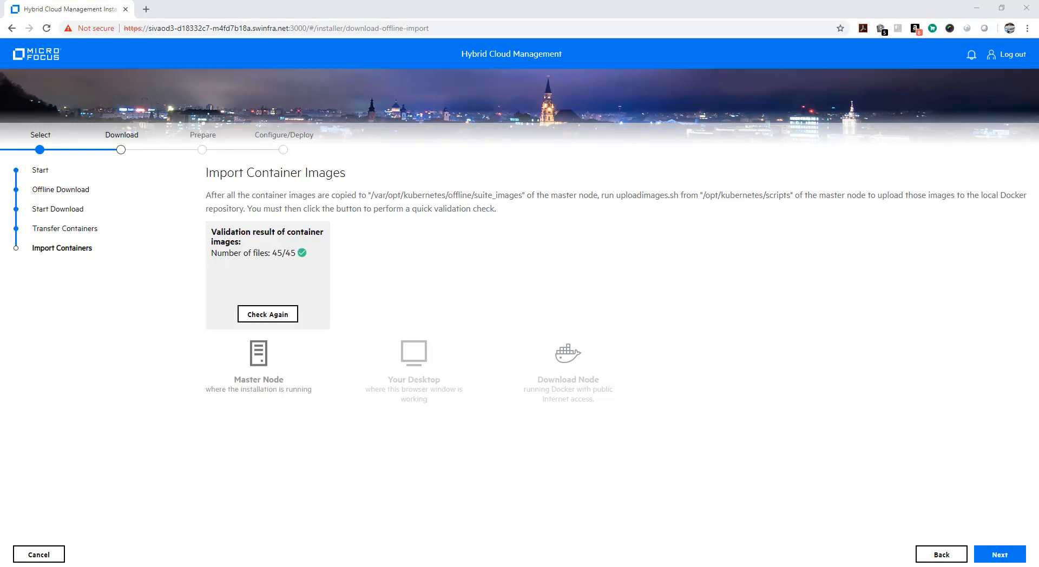
left_click(997, 557)
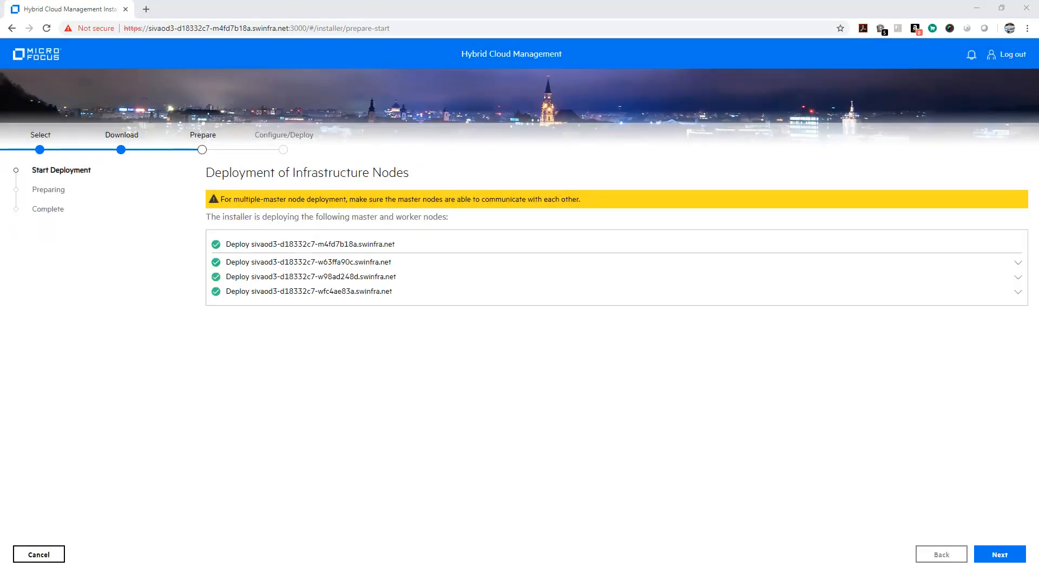
Proceed through the infrastructure node and service deployment and the completed preparation to the suite configuration
left_click(1000, 556)
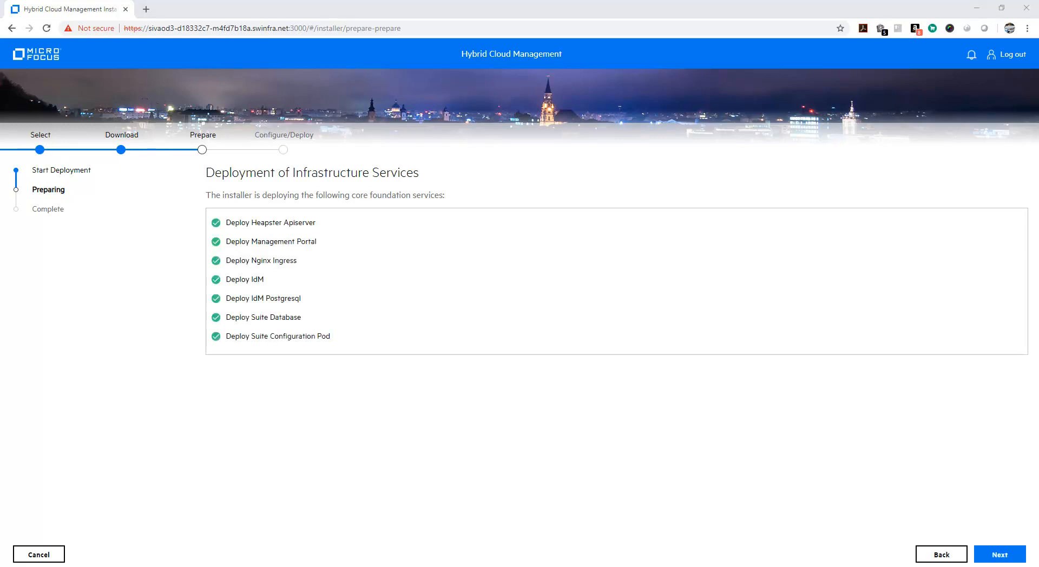
left_click(988, 560)
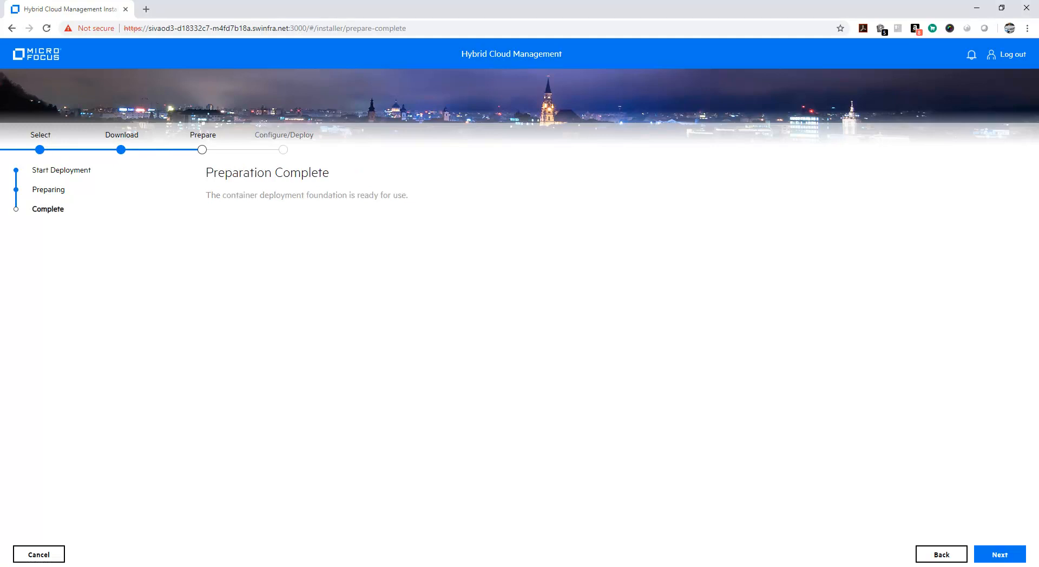
left_click(991, 555)
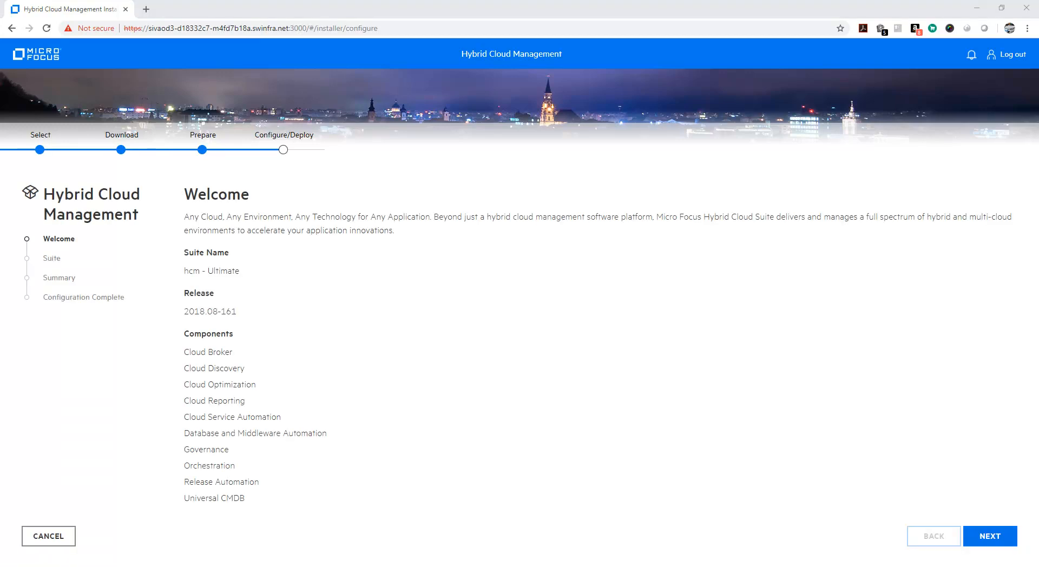
Configure Vertica with host sivaod3-d18332c7-v2ac7e220.swinfra.net, port 5433, database vertica_hcm_db, user vertica and the Vertica password
left_click(989, 537)
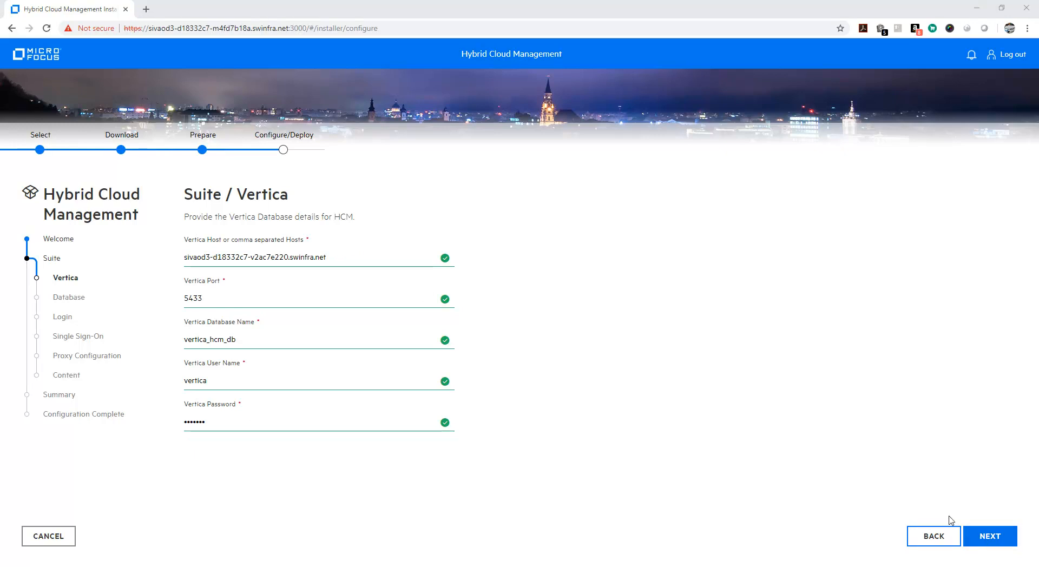
left_click(990, 537)
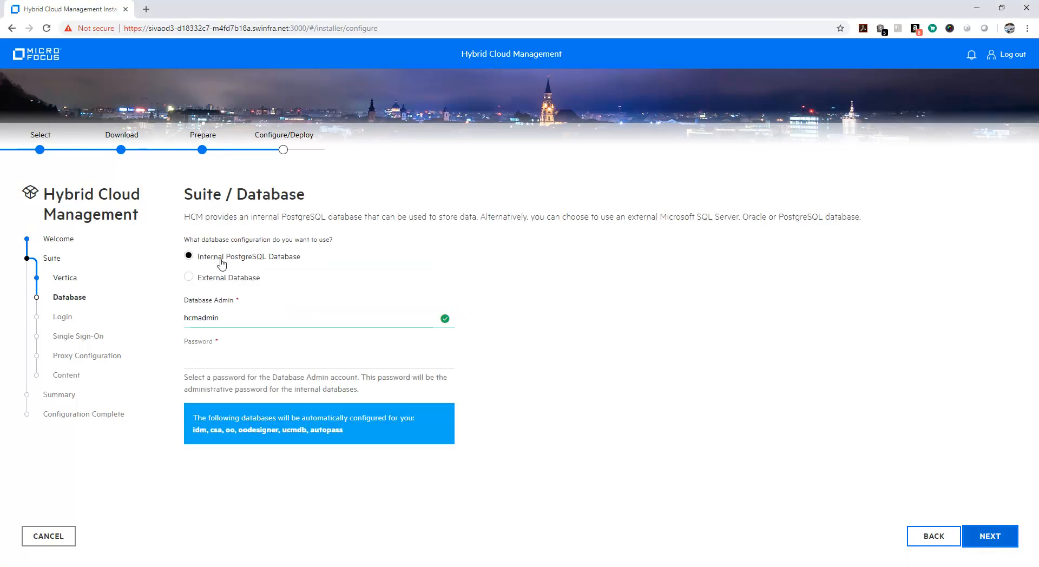
Keep the internal PostgreSQL database, enter and confirm the database admin password, and continue to the login settings
left_click(991, 537)
left_click(206, 361)
type("••••••")
key("BackSpace")
key("BackSpace")
key("BackSpace")
key("BackSpace")
key("BackSpace")
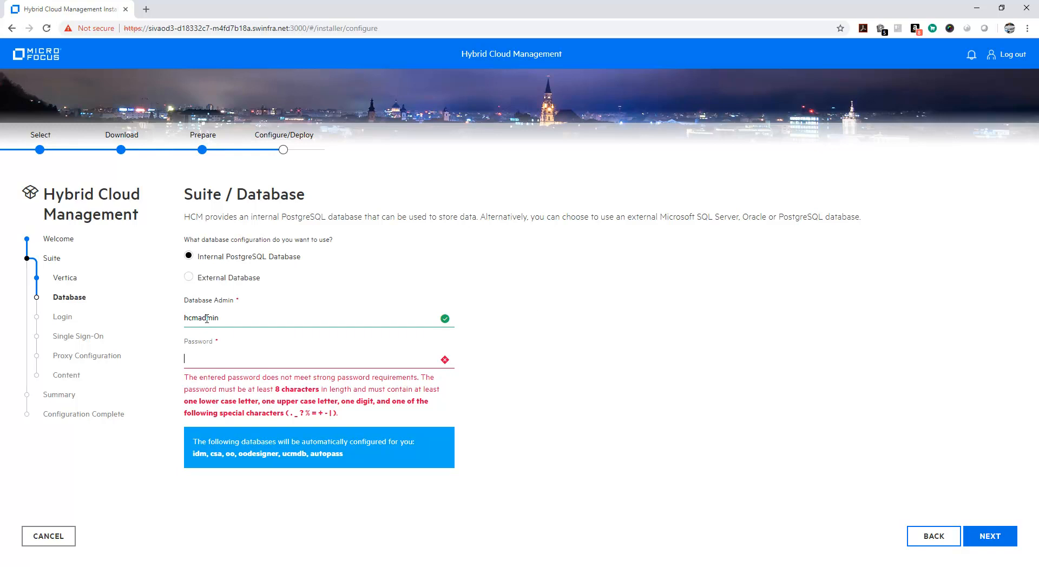
type("••••••••")
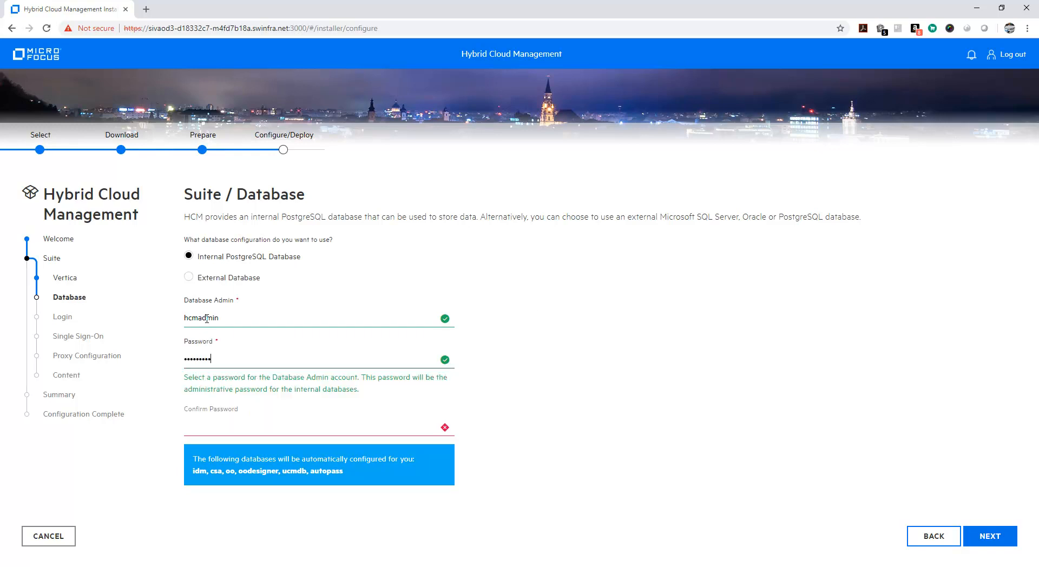
left_click(208, 425)
type("•••••")
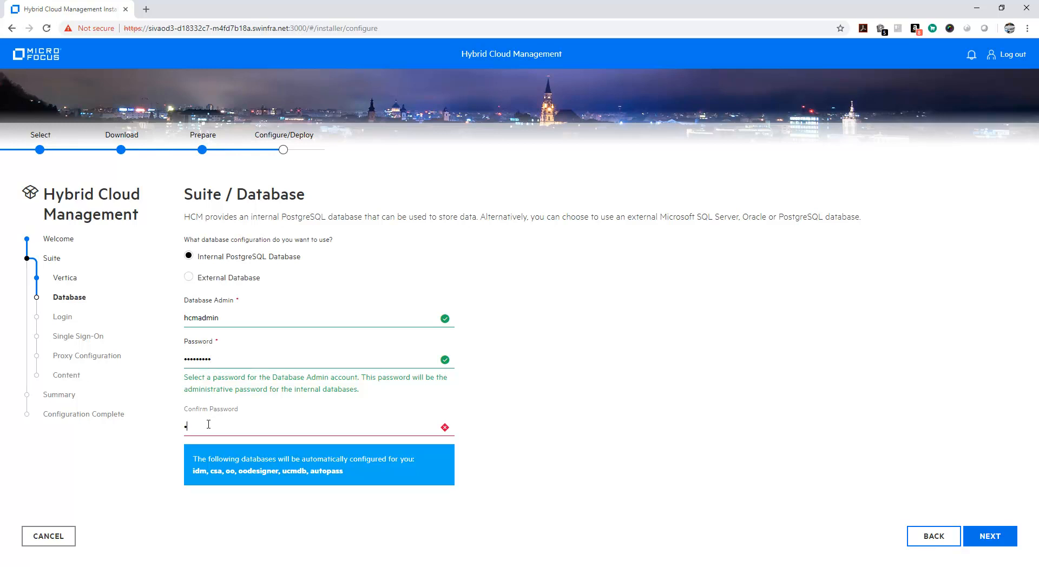
type("••••")
left_click(998, 541)
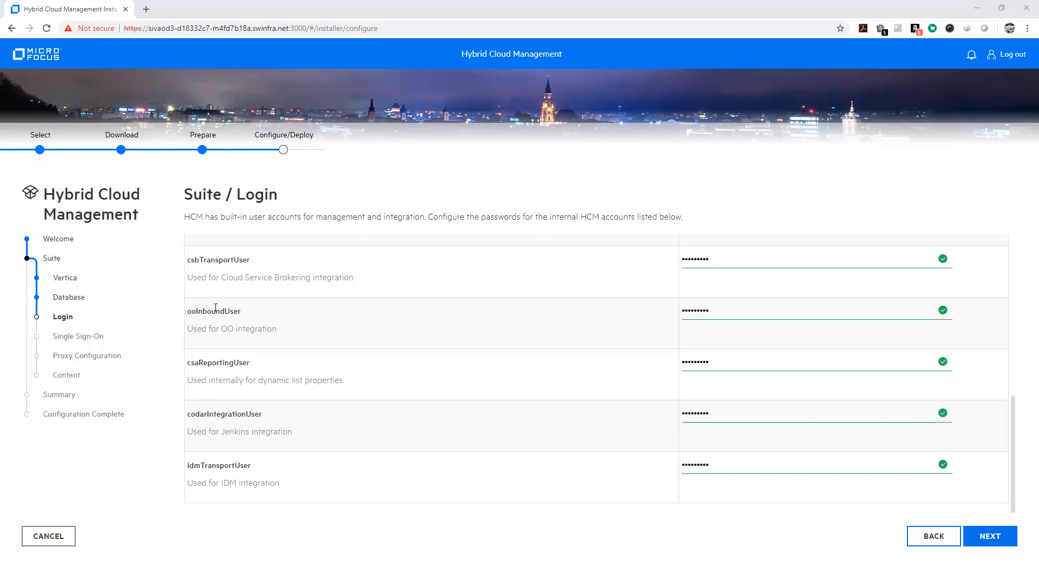
Review the internal HCM account passwords and continue with the provided LW-SSO key
scroll(812, 319, "up", 4)
scroll(791, 400, "down", 4)
left_click(967, 537)
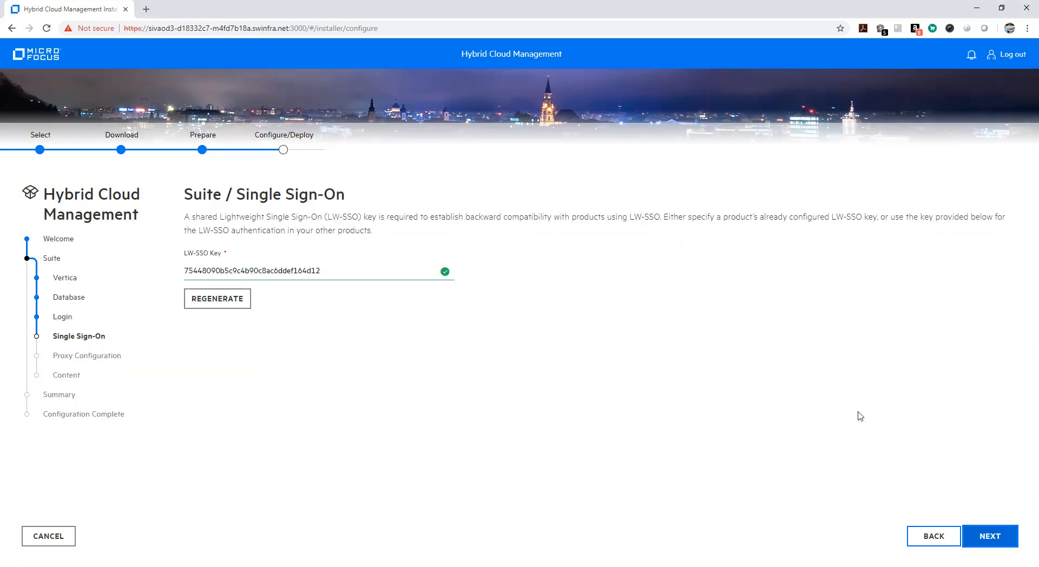
left_click(993, 536)
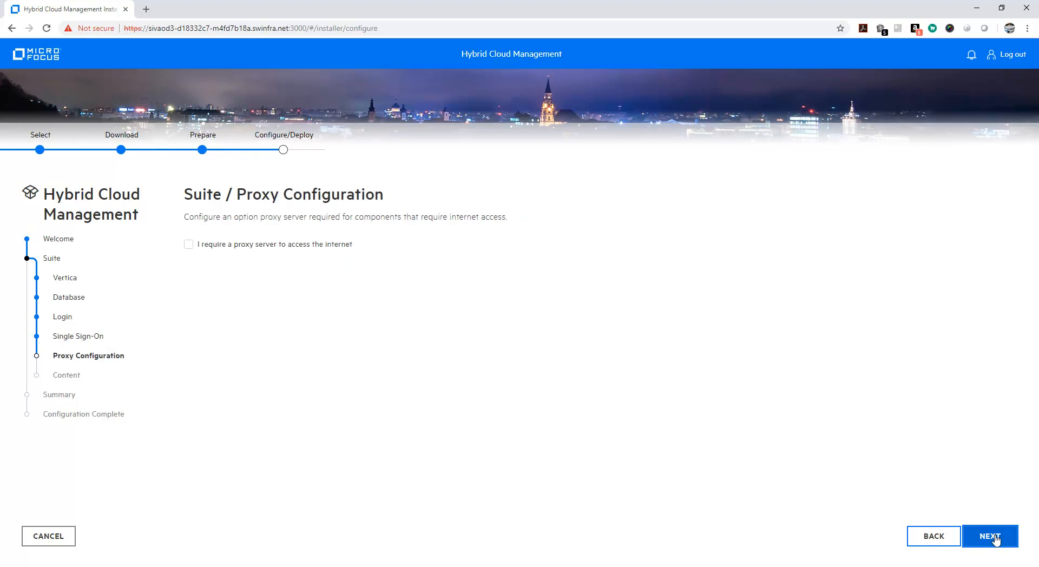
Require a proxy server for internet access with host web-proxy.in.softwaregrp.net and port 8080
left_click(189, 244)
left_click(224, 285)
type("web")
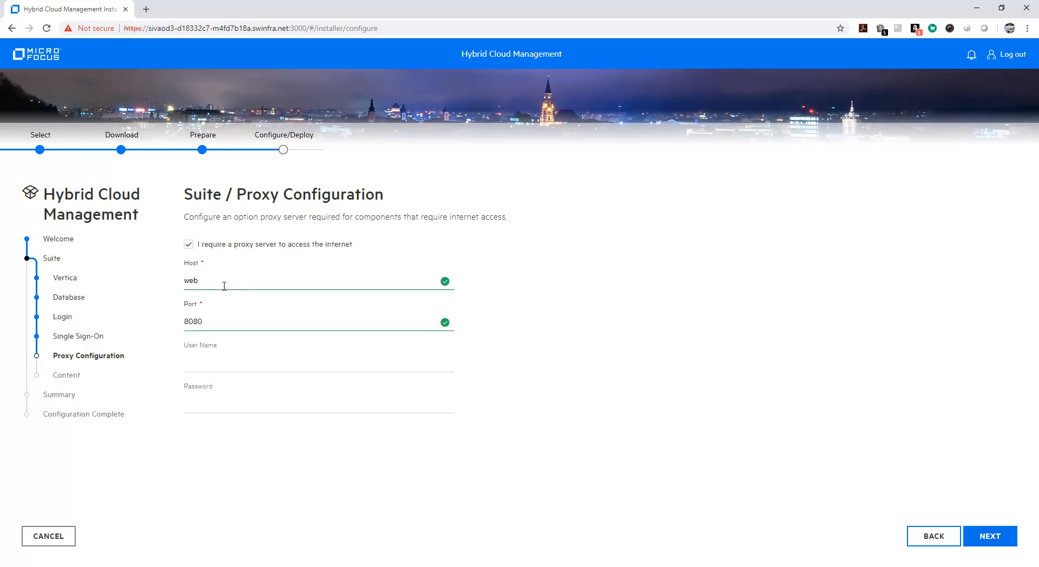
type("-proxy.in.softwaregrp.net")
key("Tab")
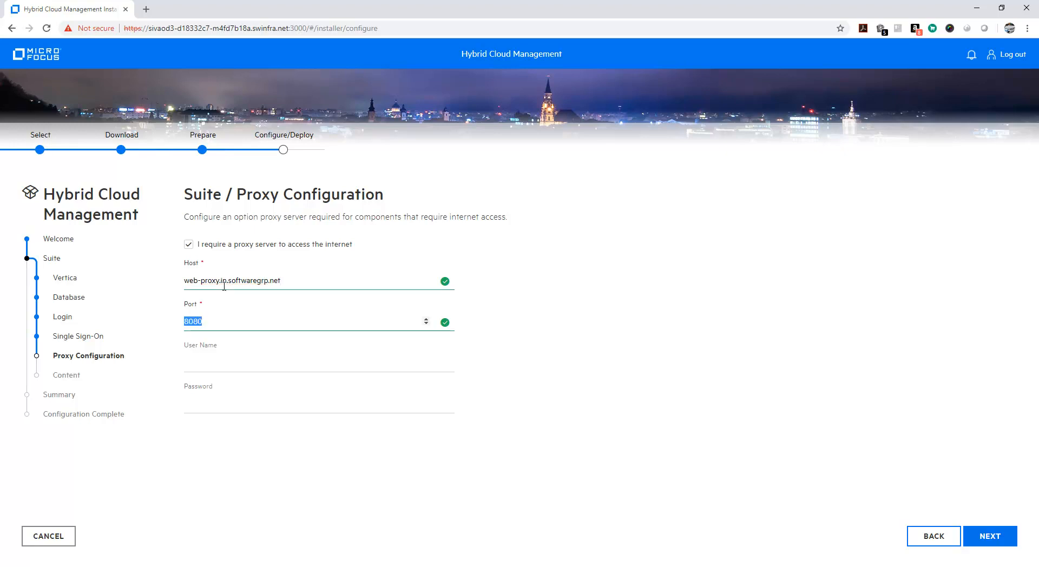
left_click(1006, 536)
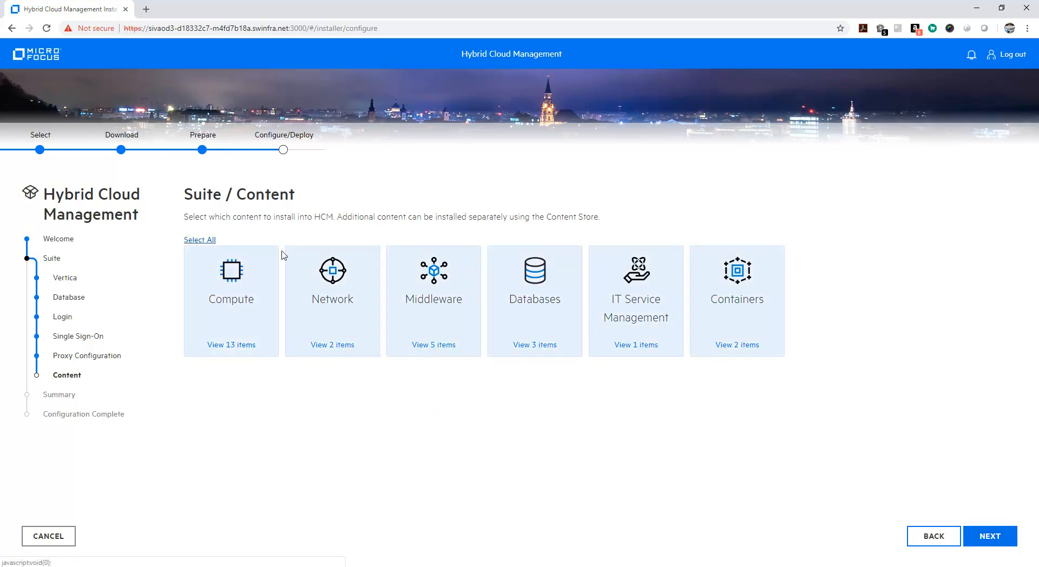
Proceed with all content categories included and download the installation configuration from the summary
left_click(990, 536)
left_click(254, 299)
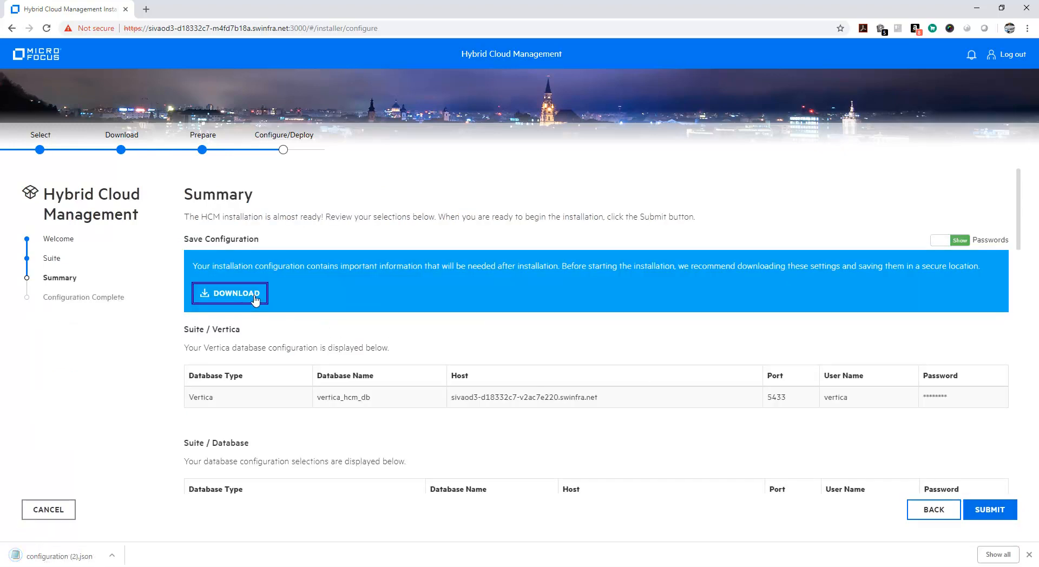
Reveal the passwords in the summary, review all configured settings and submit the HCM installation
left_click(964, 253)
scroll(941, 395, "down", 7)
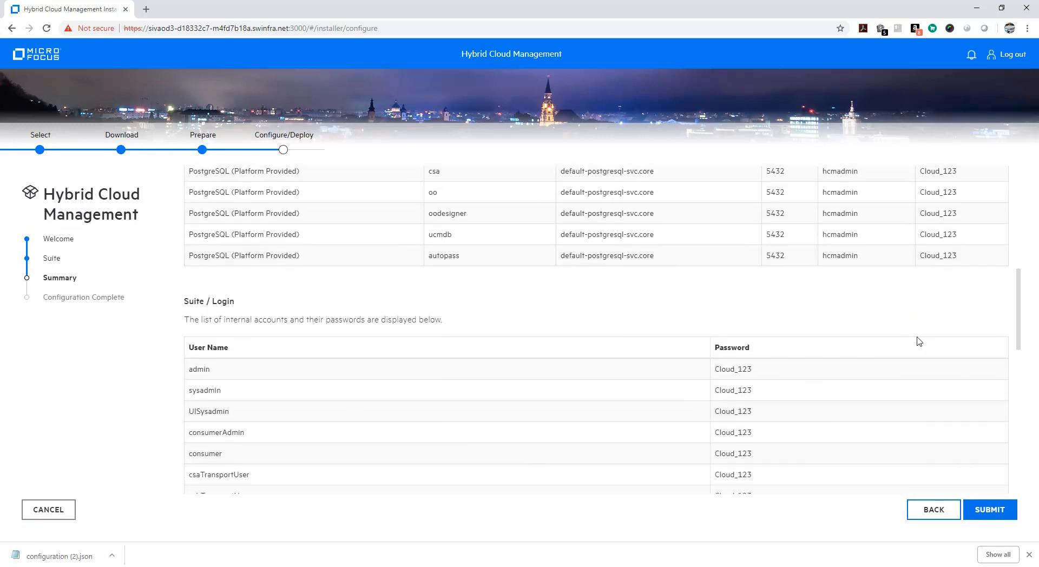
scroll(918, 378, "down", 4)
scroll(943, 471, "down", 4)
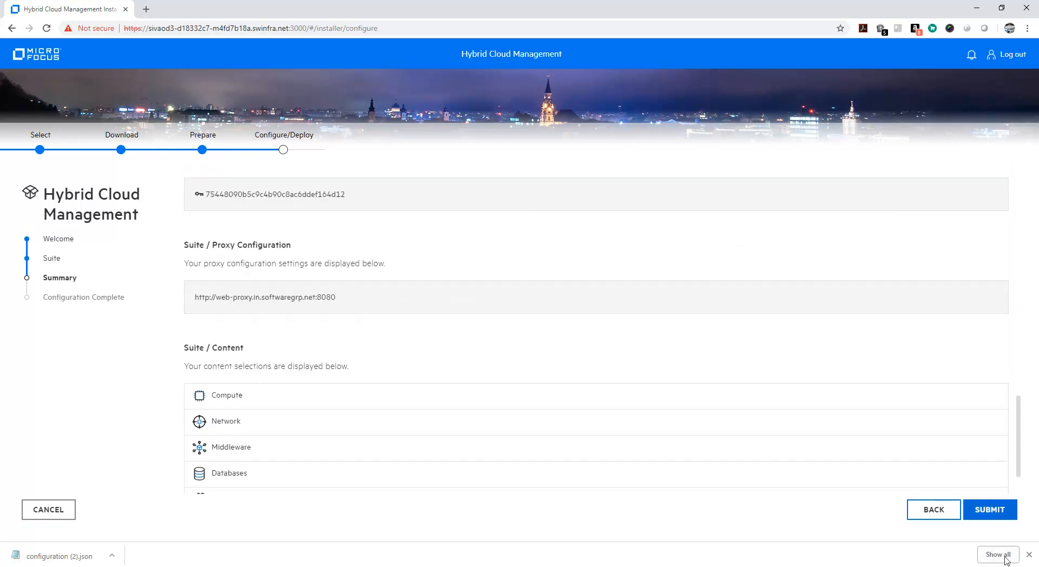
left_click(997, 516)
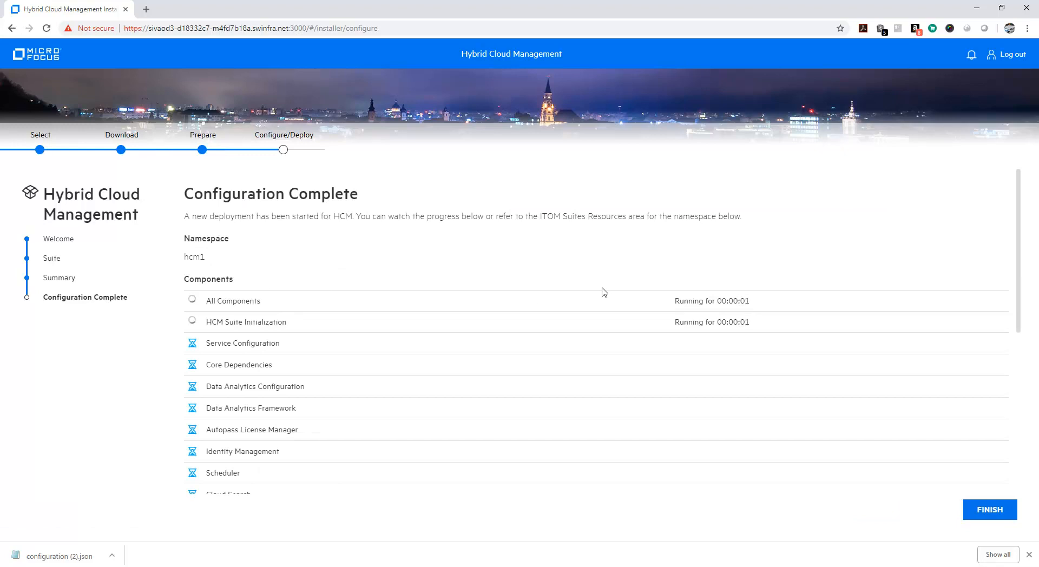
Check the deployment progress of the HCM components in the hcm1 namespace
scroll(602, 290, "down", 3)
scroll(603, 291, "down", 2)
scroll(610, 285, "up", 4)
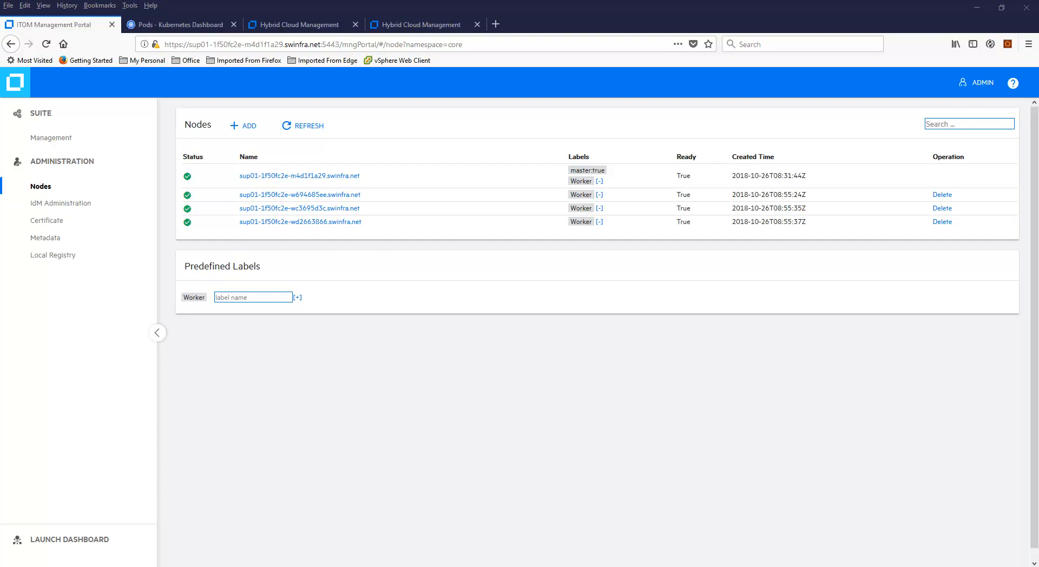
Check the pods of namespace hcm1 in the Kubernetes Dashboard and the address of the Hybrid Cloud Management dashboard
key("ctrl+Tab")
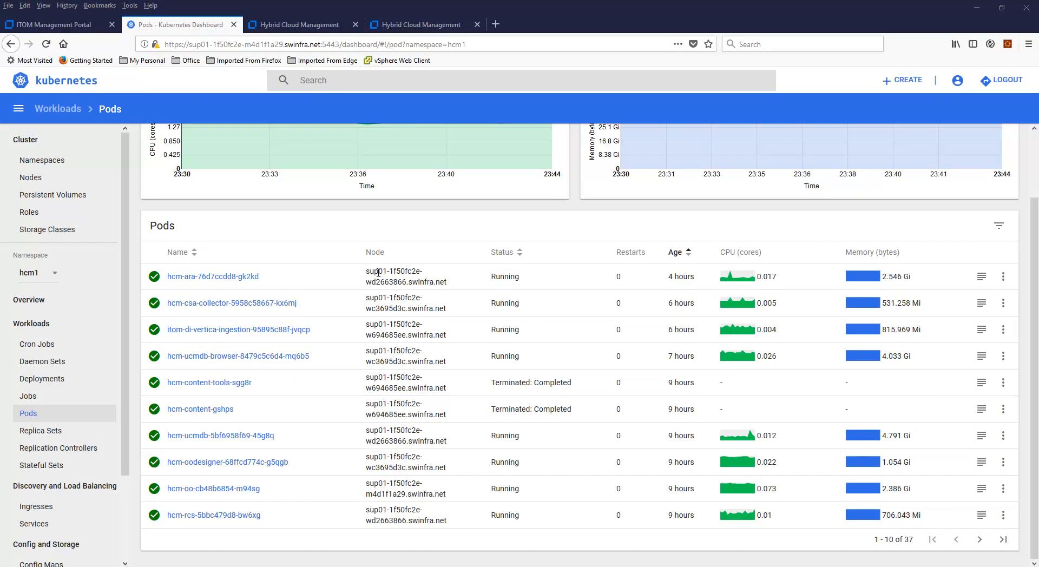
key("ctrl+Tab")
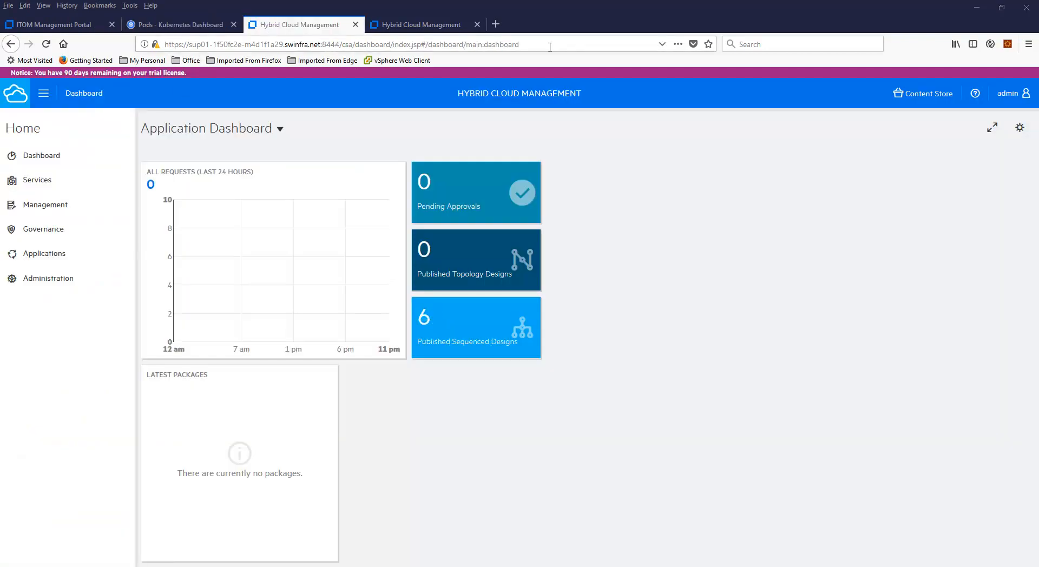
left_click_drag(544, 45, 393, 44)
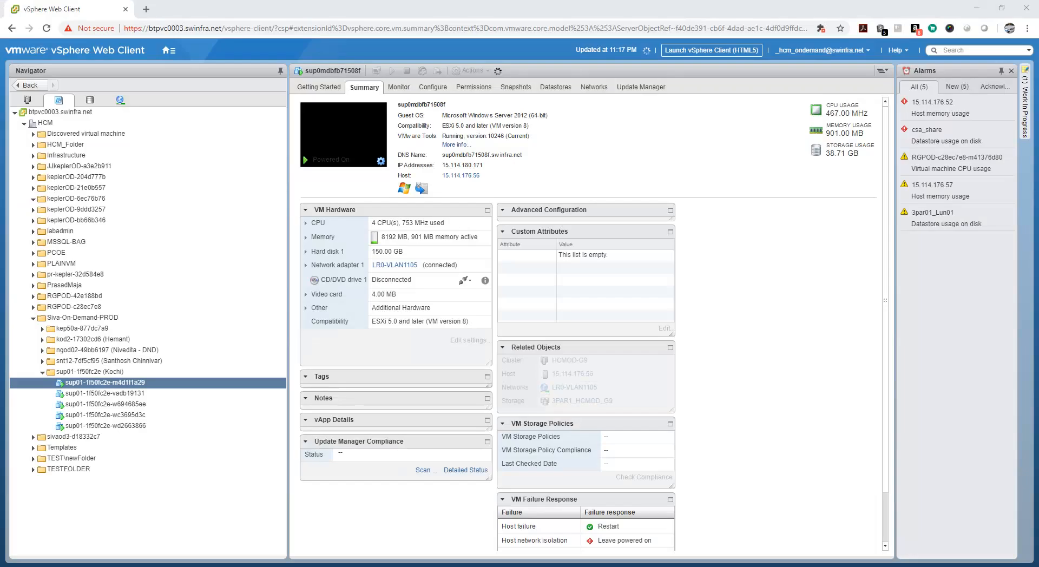
Switch to the vSphere Web Client and go through the virtual machines in the sup01-1f50fc2e folder
left_click(129, 383)
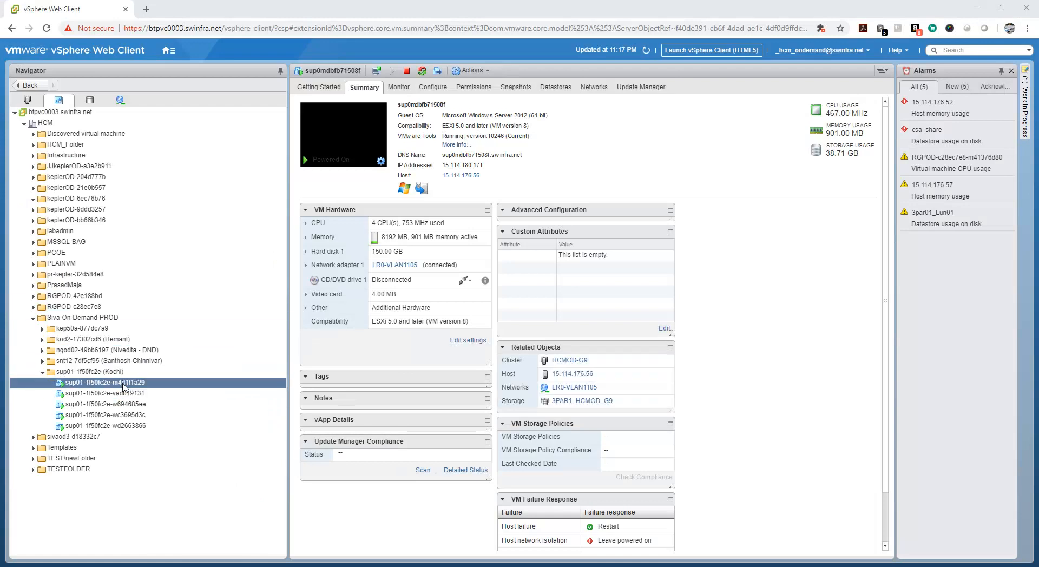
left_click(122, 393)
left_click(123, 404)
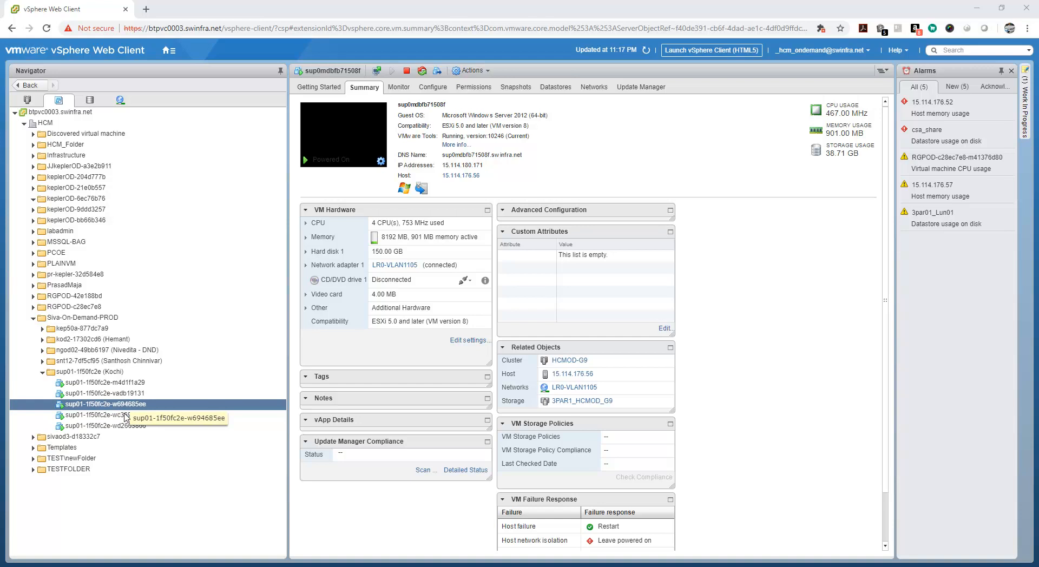
left_click(125, 426)
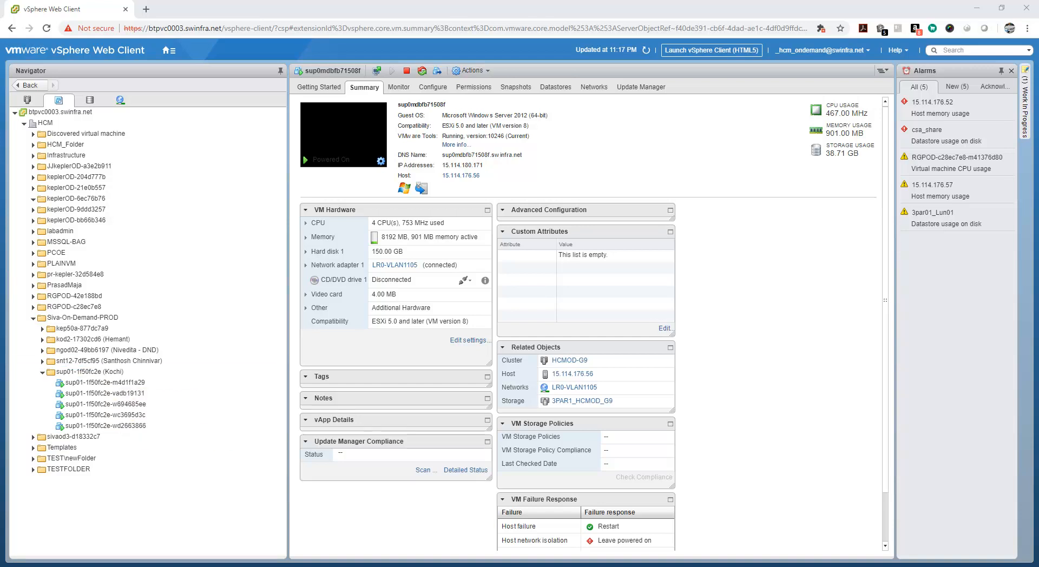